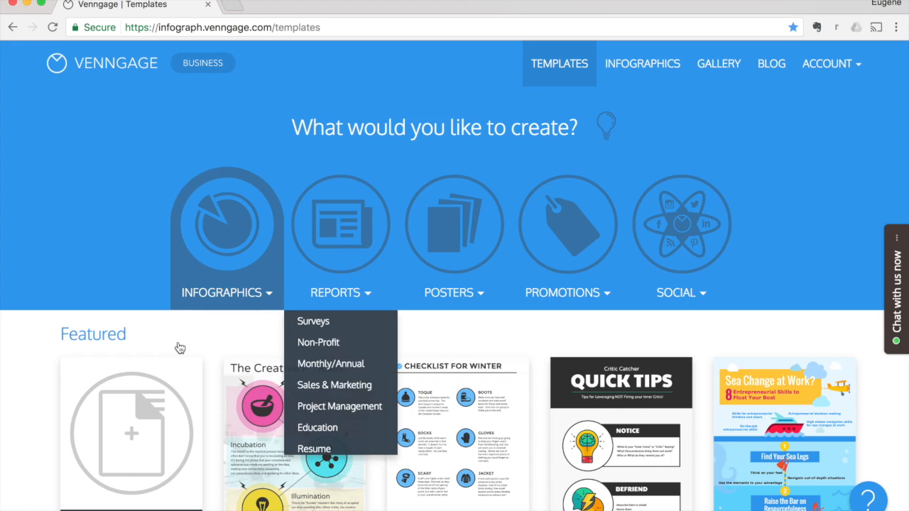
# Start a new infographic from the blank canvas template
pyautogui.scroll(-2, 99, 415)
pyautogui.scroll(-2, 99, 415)
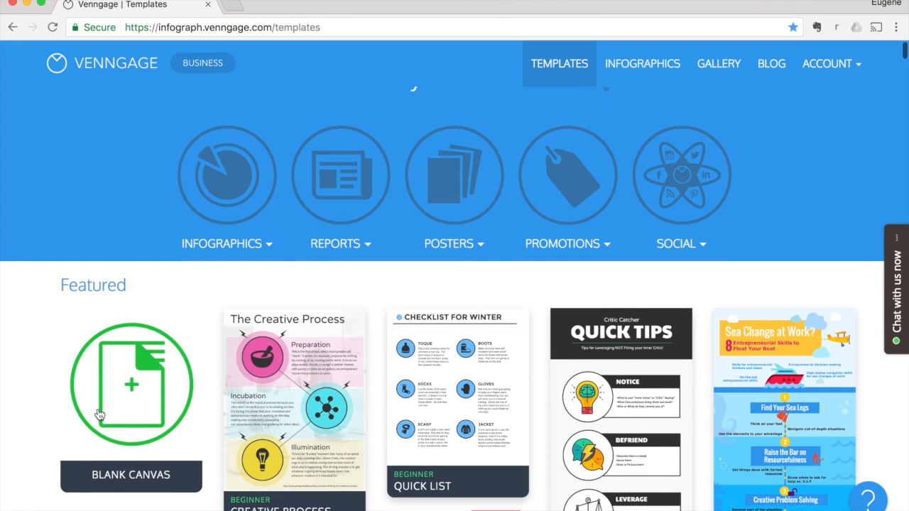
pyautogui.click(133, 368)
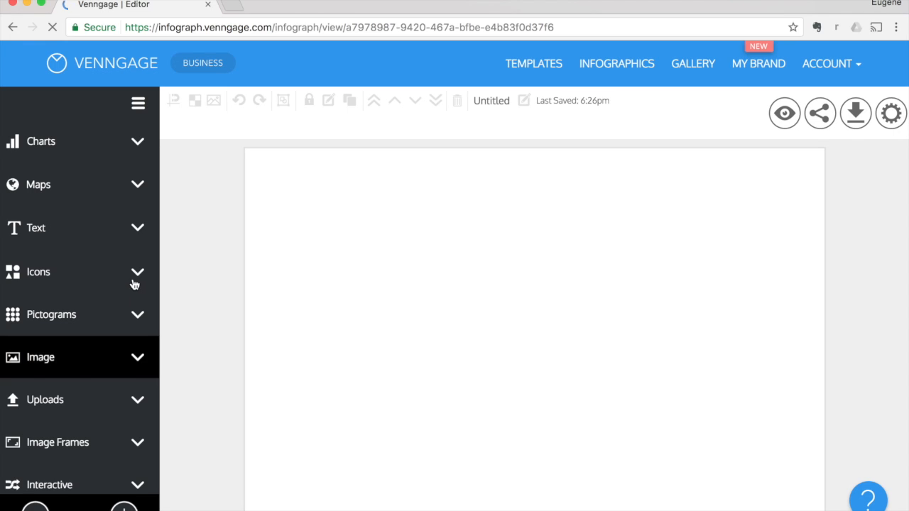
# Add a solid circle from the Shapes & Symbols icons and place it in the lower middle of the canvas
pyautogui.click(139, 277)
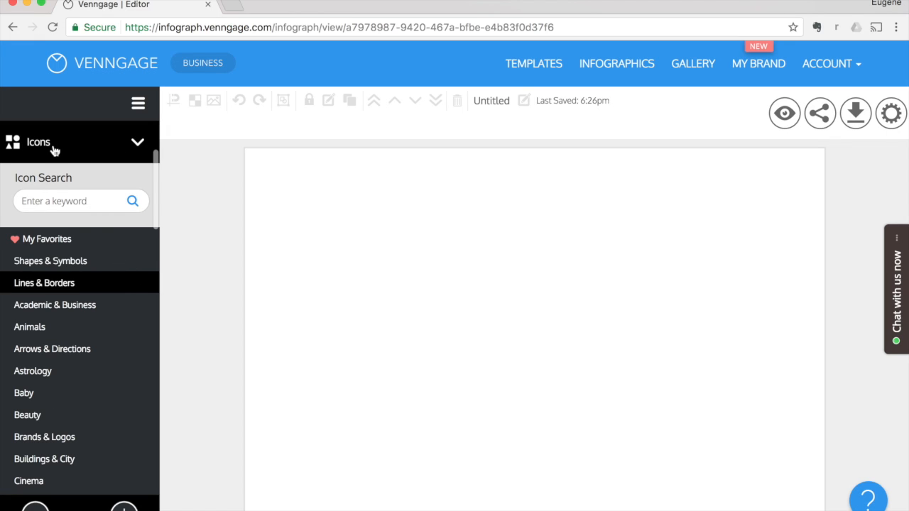
pyautogui.click(43, 263)
pyautogui.moveTo(56, 207); pyautogui.dragTo(708, 499)
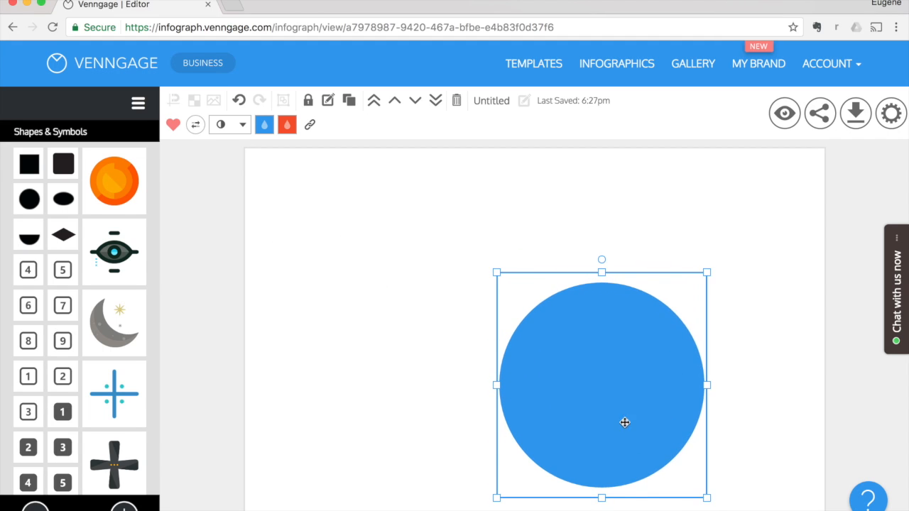
pyautogui.moveTo(625, 422); pyautogui.dragTo(593, 436)
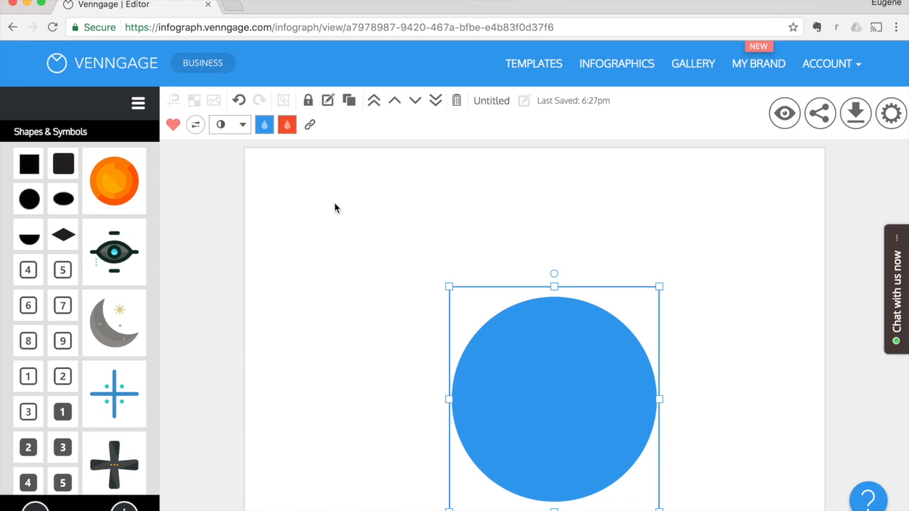
# Duplicate the blue circle, place the copy overlapping its upper-left edge, and shrink it to about three quarters of the size
pyautogui.click(348, 100)
pyautogui.moveTo(501, 358); pyautogui.dragTo(478, 312)
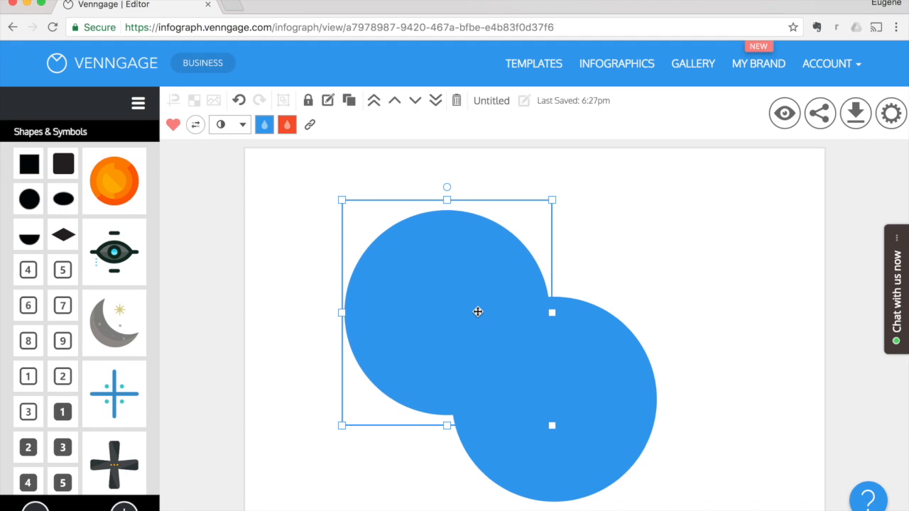
pyautogui.moveTo(426, 268); pyautogui.dragTo(411, 261)
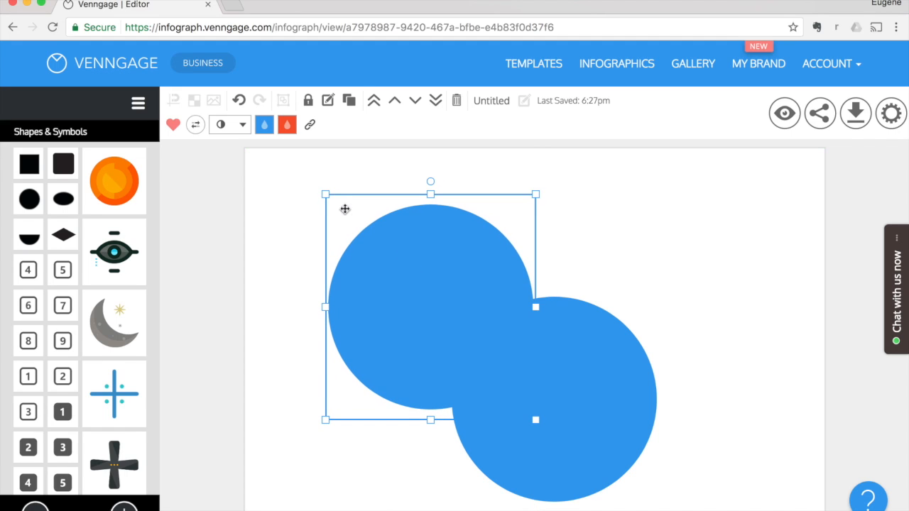
pyautogui.moveTo(326, 194); pyautogui.dragTo(357, 260)
# Fill the smaller circle with the red swatch #F64D2A and lower its opacity to 58
pyautogui.click(265, 124)
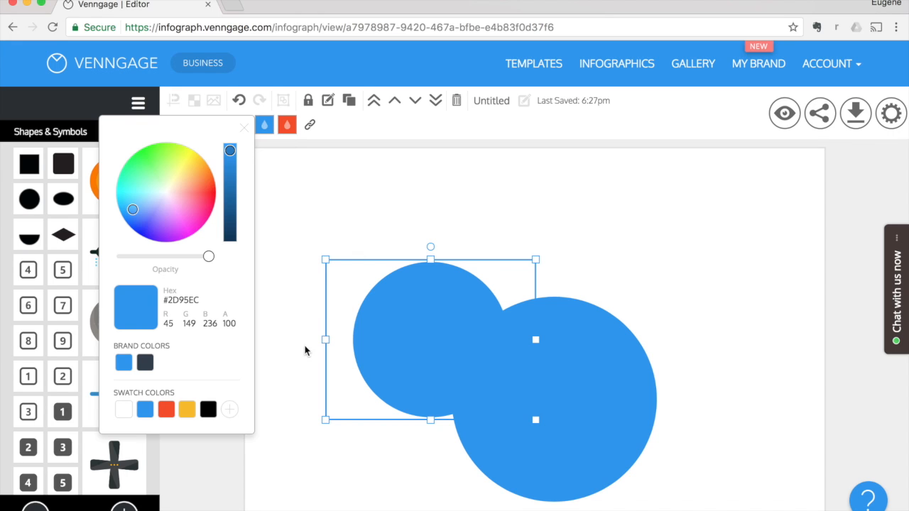
pyautogui.click(166, 410)
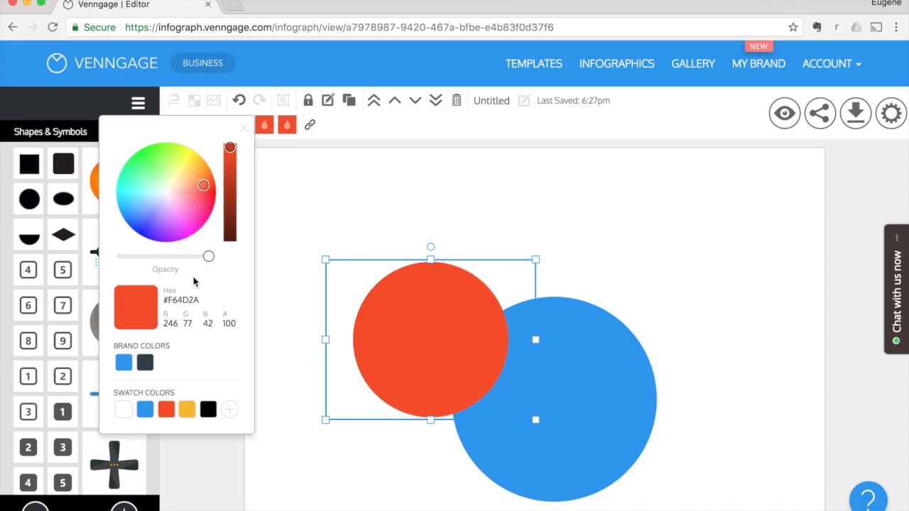
pyautogui.moveTo(209, 259); pyautogui.dragTo(172, 263)
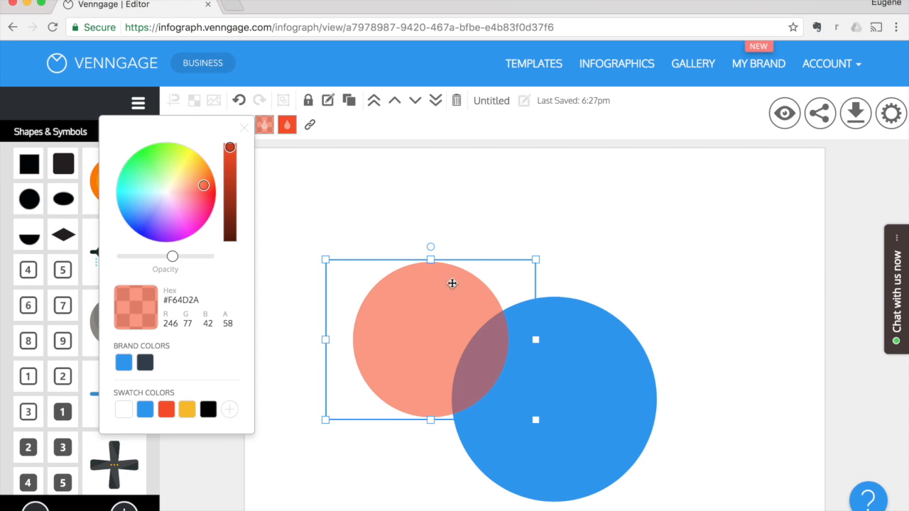
pyautogui.scroll(-1, 390, 215)
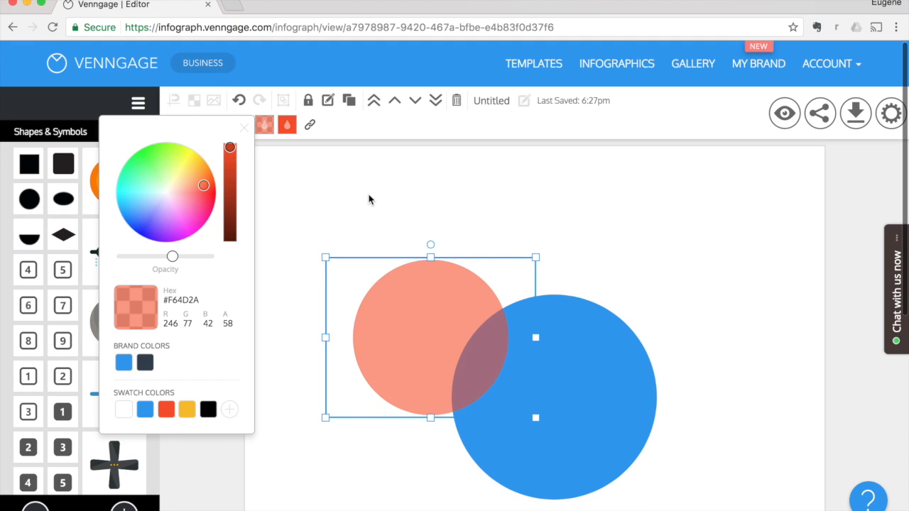
pyautogui.click(401, 221)
# Duplicate the red circle, place the copy over the top edge of the blue circle, and recolour it yellow #F5D438
pyautogui.click(436, 284)
pyautogui.click(348, 100)
pyautogui.moveTo(453, 327); pyautogui.dragTo(566, 272)
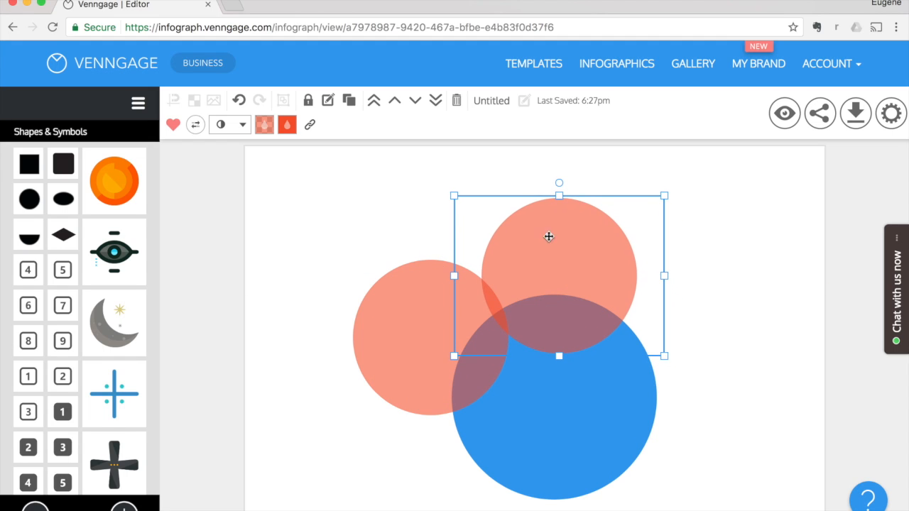
pyautogui.click(265, 126)
pyautogui.click(183, 172)
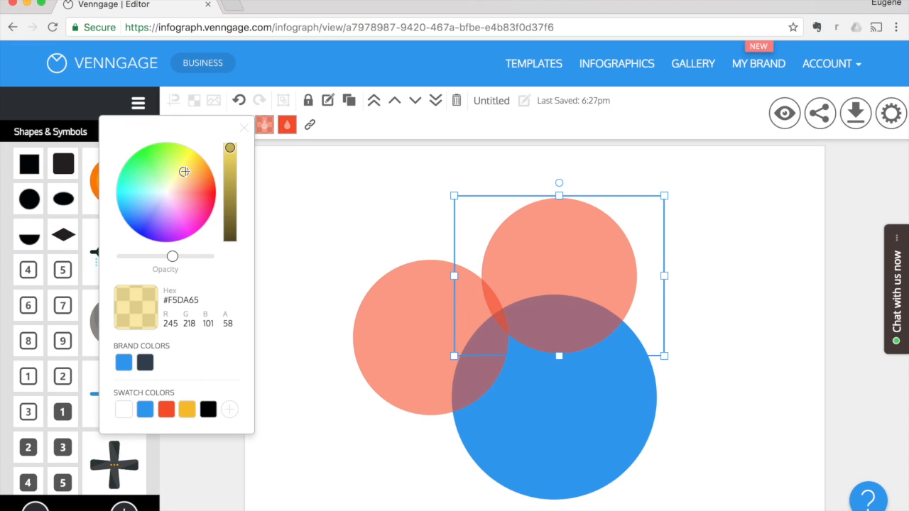
pyautogui.click(189, 165)
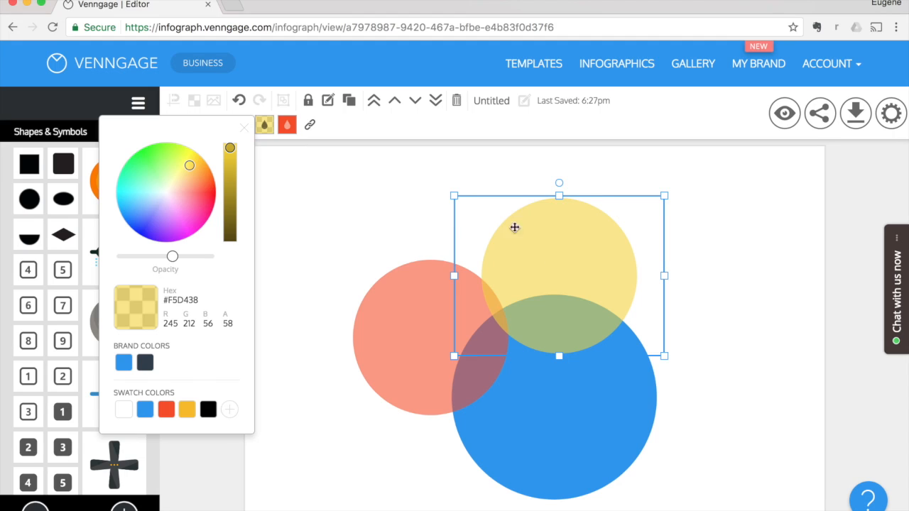
# Duplicate the yellow circle, place the copy over the blue circle's upper-right edge, and recolour it green #79F55D
pyautogui.click(351, 104)
pyautogui.moveTo(585, 290); pyautogui.dragTo(696, 341)
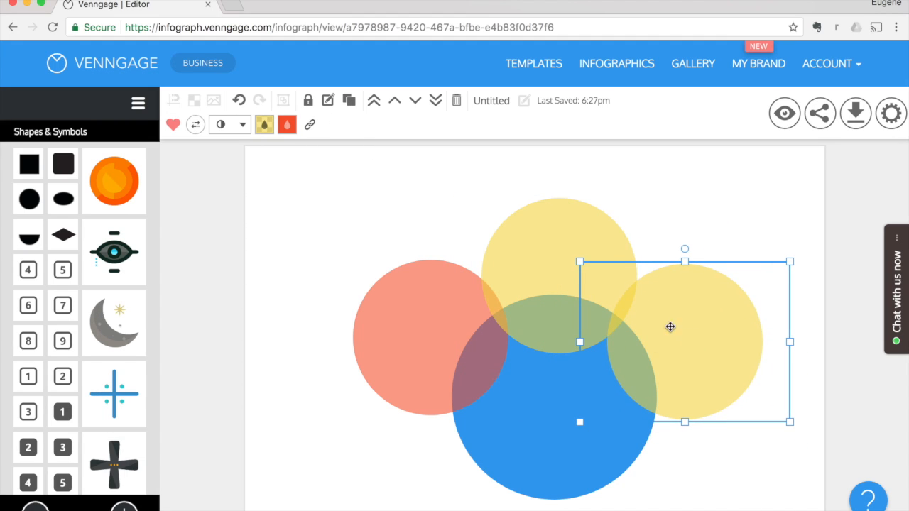
pyautogui.click(257, 129)
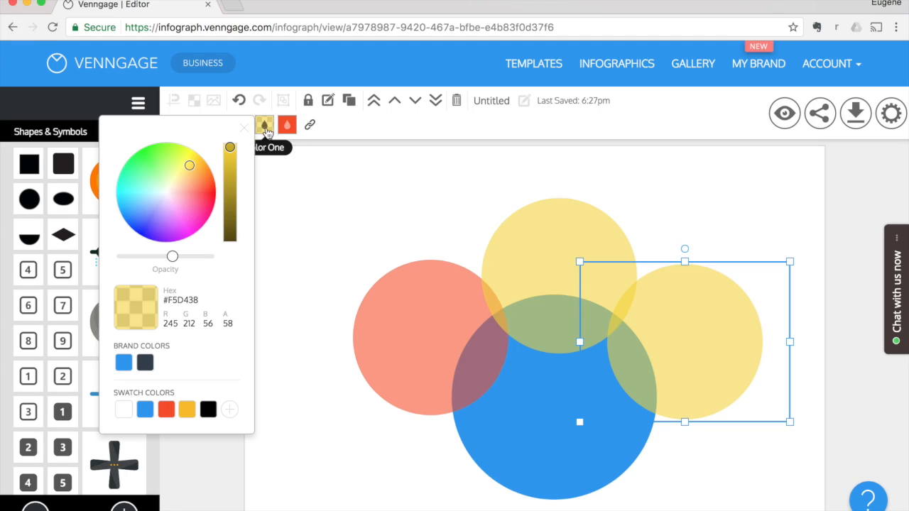
pyautogui.click(156, 165)
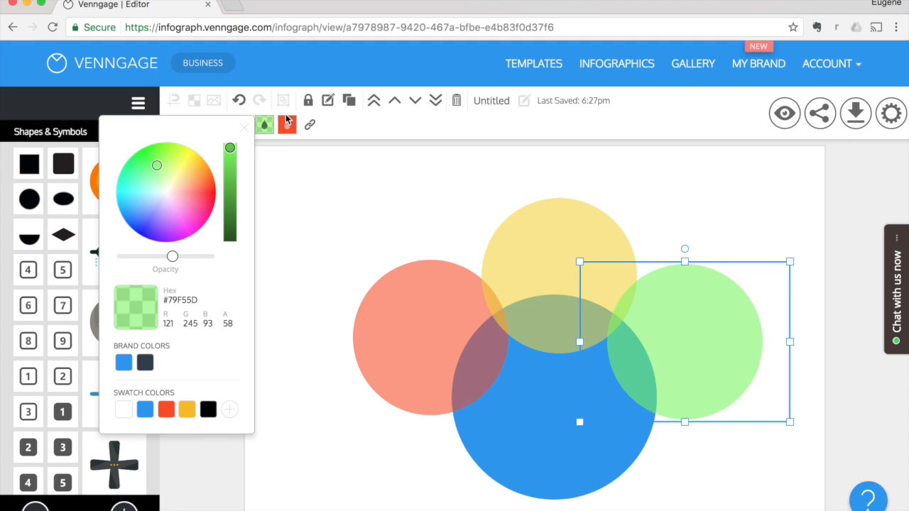
# Duplicate the green circle, place the copy over the blue circle's lower-right edge, and recolour it purple #A090F5
pyautogui.click(349, 102)
pyautogui.moveTo(700, 439); pyautogui.dragTo(677, 487)
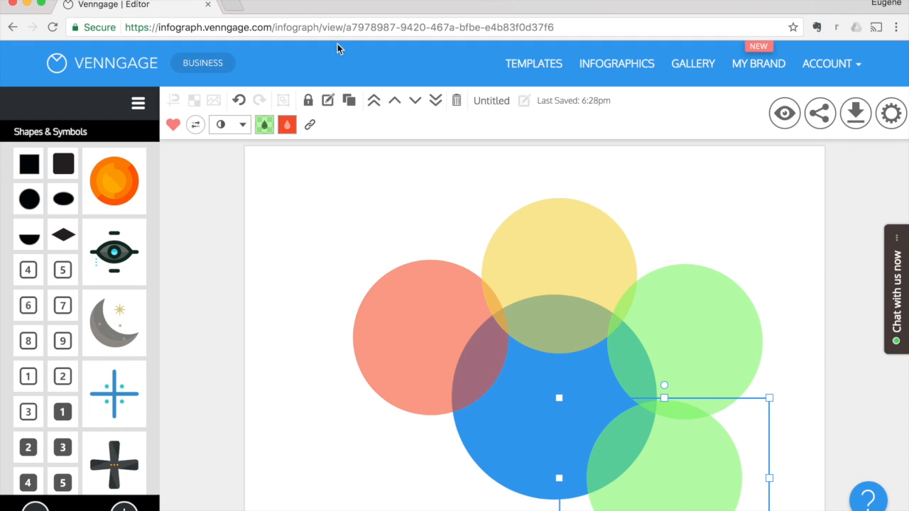
pyautogui.click(264, 125)
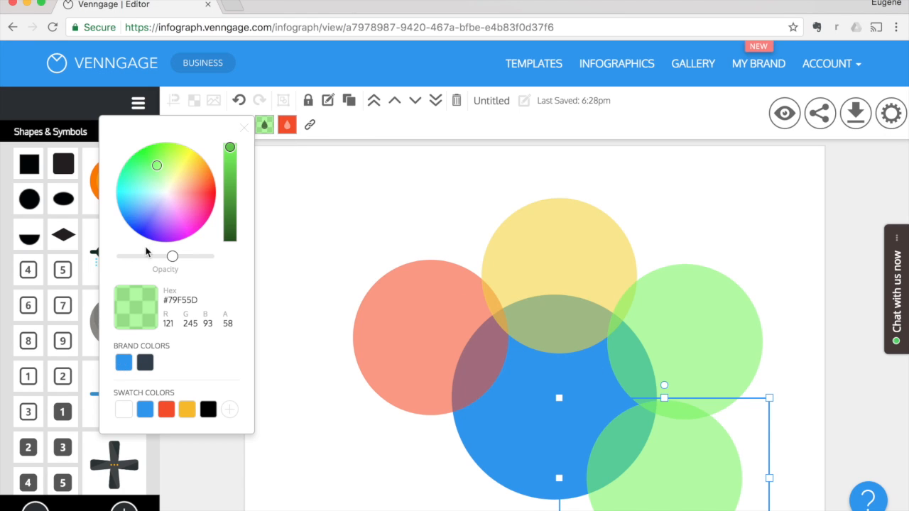
pyautogui.click(159, 212)
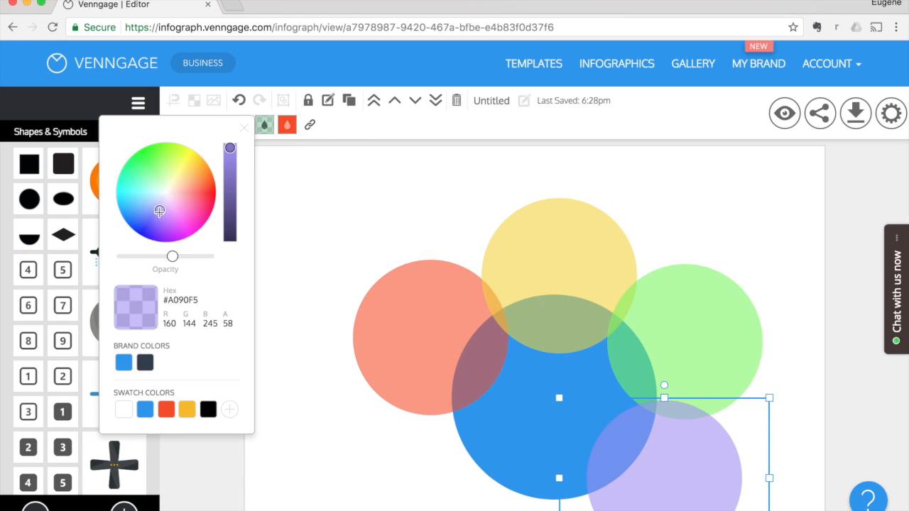
# Duplicate the purple circle, place the copy over the blue circle's lower-left edge, and adjust both purple circles' positions
pyautogui.click(348, 100)
pyautogui.scroll(-1, 687, 462)
pyautogui.moveTo(687, 463); pyautogui.dragTo(495, 471)
pyautogui.moveTo(667, 490); pyautogui.dragTo(647, 503)
pyautogui.moveTo(526, 480); pyautogui.dragTo(532, 490)
# Fine-tune the positions of the outer circles so they are evenly spaced around the blue centre circle
pyautogui.click(598, 356)
pyautogui.moveTo(464, 332); pyautogui.dragTo(460, 349)
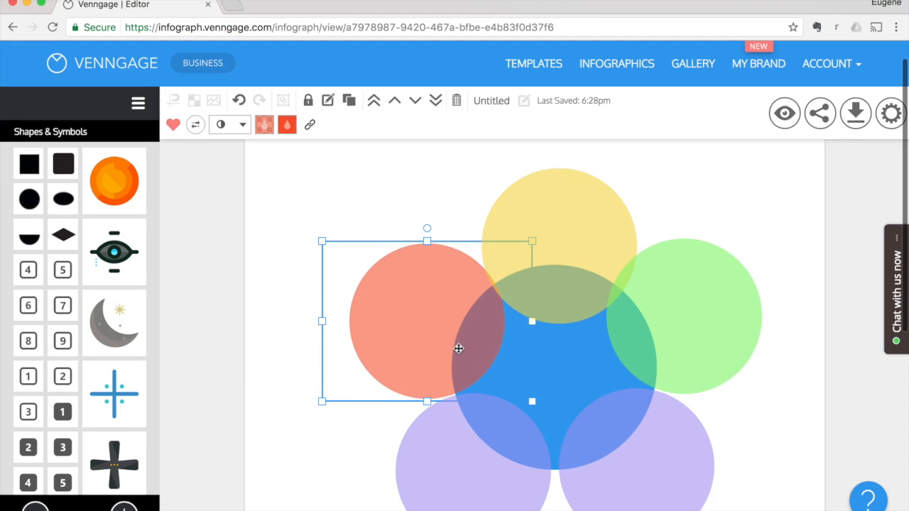
pyautogui.moveTo(594, 246)
pyautogui.mouseDown()
pyautogui.moveTo(587, 239)
pyautogui.moveTo(596, 251)
pyautogui.mouseUp()
pyautogui.moveTo(559, 196)
pyautogui.mouseDown()
pyautogui.moveTo(550, 193)
pyautogui.moveTo(557, 187)
pyautogui.mouseUp()
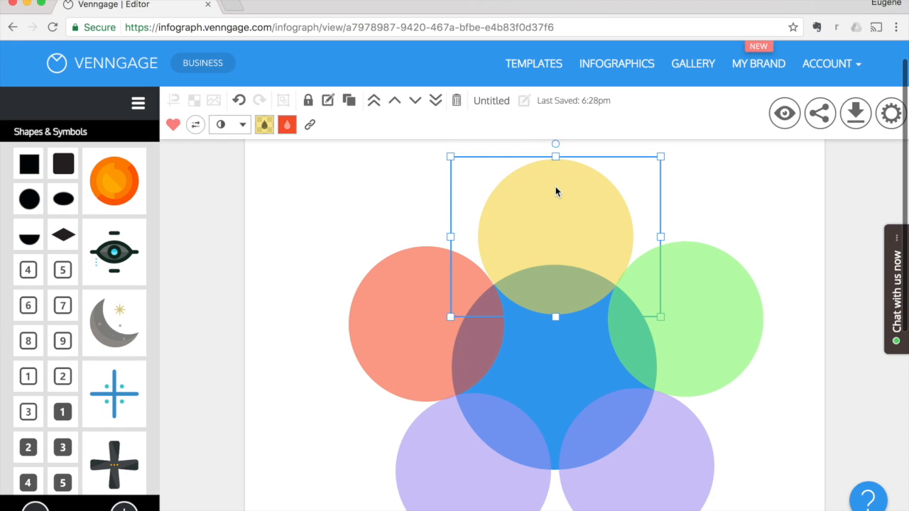
pyautogui.moveTo(684, 476); pyautogui.dragTo(688, 478)
pyautogui.moveTo(507, 486); pyautogui.dragTo(513, 485)
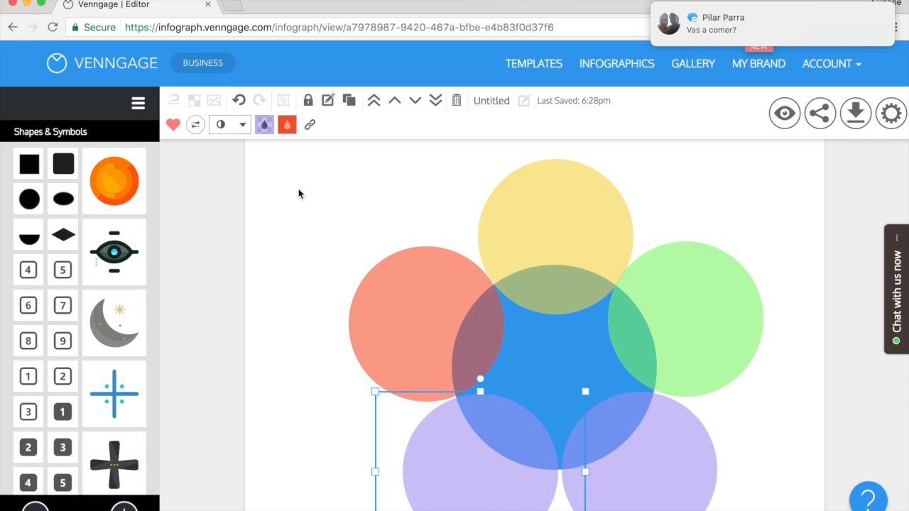
pyautogui.moveTo(552, 238); pyautogui.dragTo(553, 226)
# Recolour the lower-left purple circle turquoise #66F5DA
pyautogui.click(456, 449)
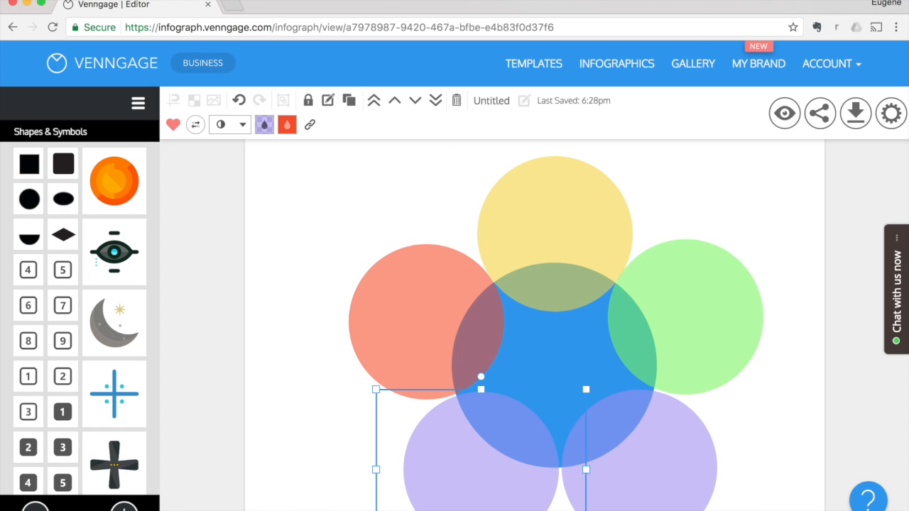
pyautogui.click(263, 125)
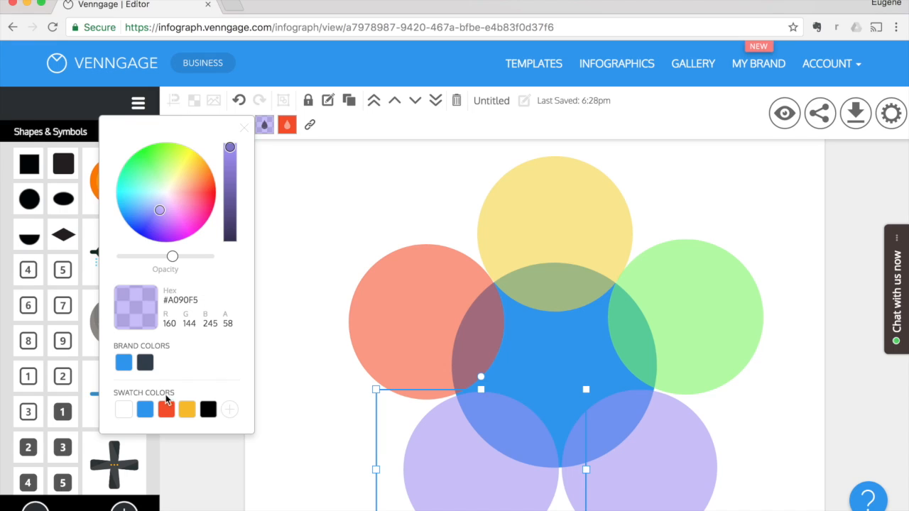
pyautogui.click(139, 187)
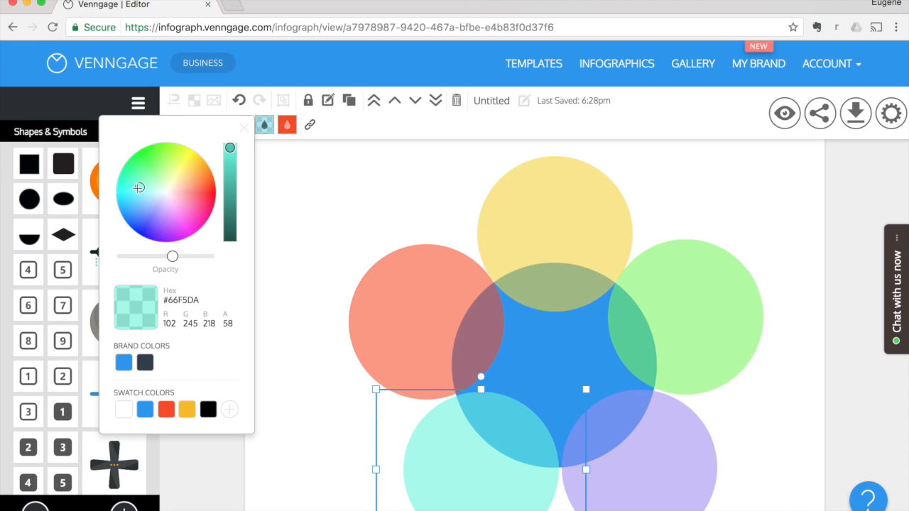
pyautogui.click(414, 199)
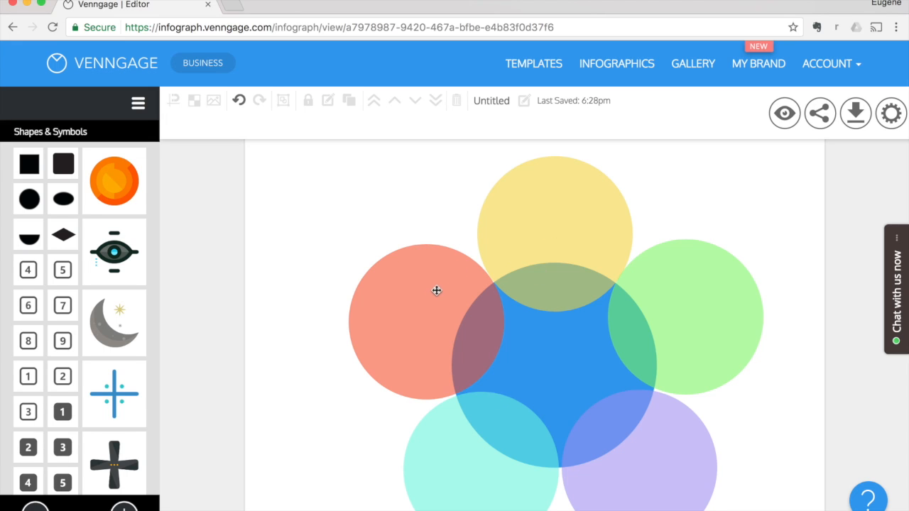
# Add a title text box, move it over the central blue circle, and centre-align its text
pyautogui.scroll(-2, 436, 291)
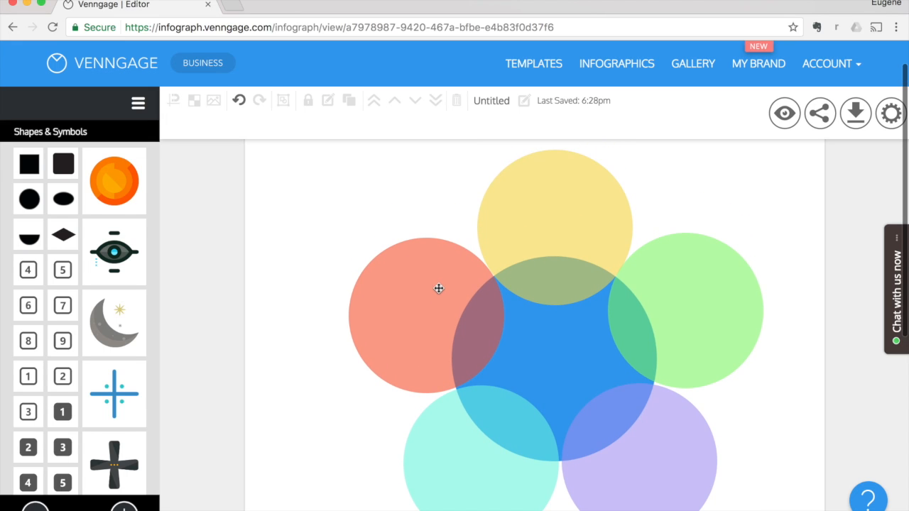
pyautogui.scroll(3, 86, 213)
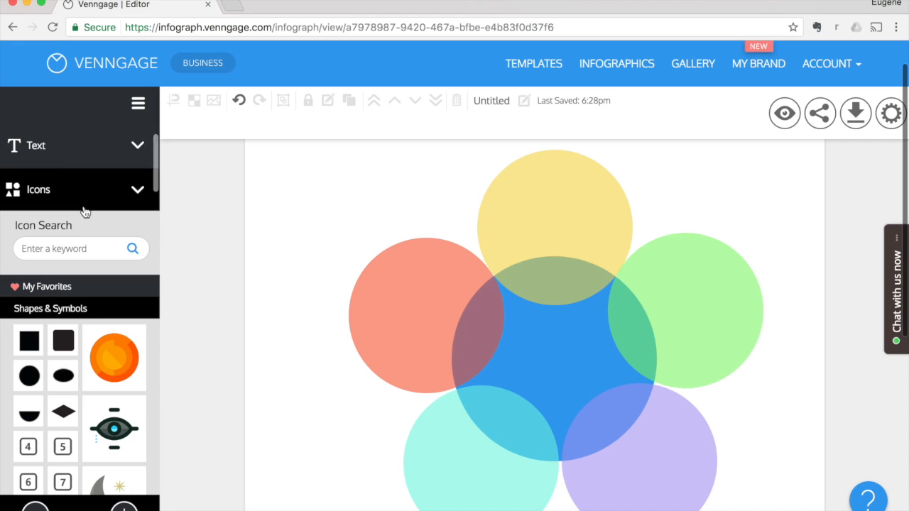
pyautogui.click(44, 152)
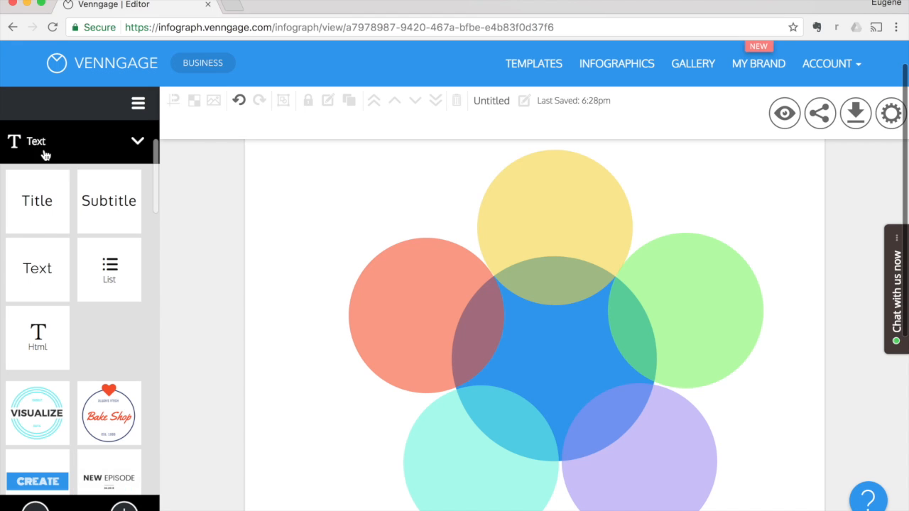
pyautogui.click(32, 203)
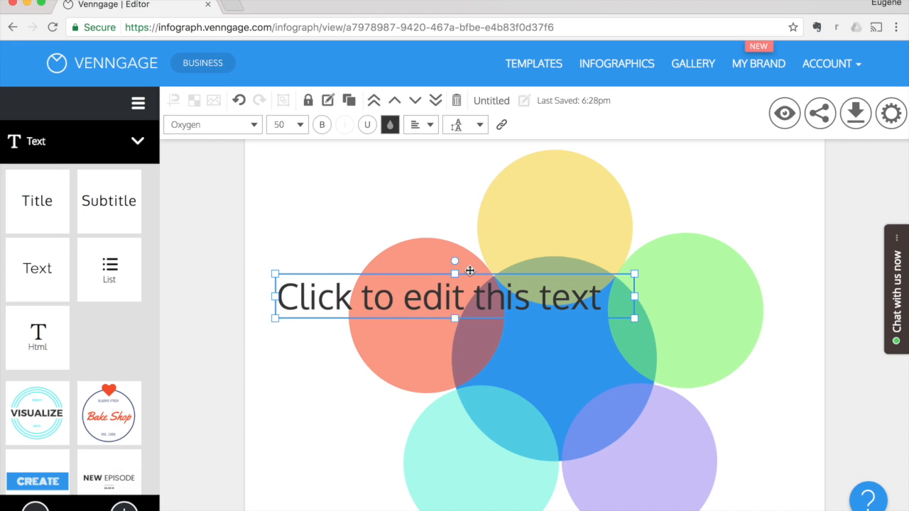
pyautogui.moveTo(473, 276); pyautogui.dragTo(587, 339)
pyautogui.click(423, 127)
pyautogui.click(416, 163)
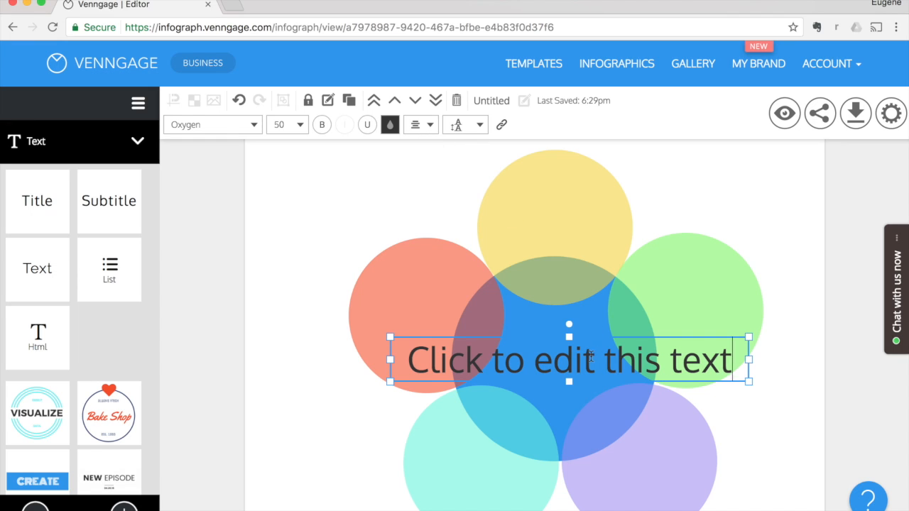
# Replace the title's placeholder text with "Aloha Spirit"
pyautogui.click(590, 357)
pyautogui.tripleClick(566, 360)
pyautogui.write('ALOHA')
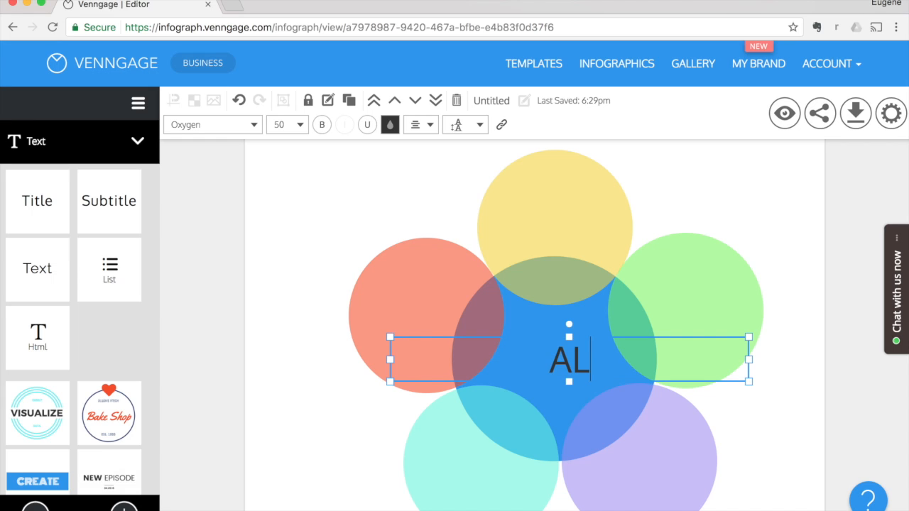
pyautogui.press('BackSpace')
pyautogui.press('BackSpace')
pyautogui.press('BackSpace')
pyautogui.press('BackSpace')
pyautogui.press('BackSpace')
pyautogui.write('Aloha Sp')
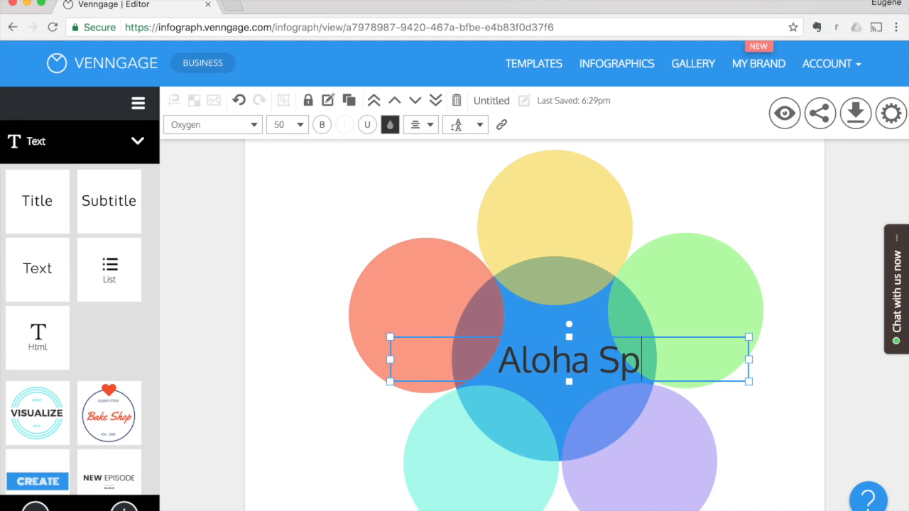
pyautogui.write('irit')
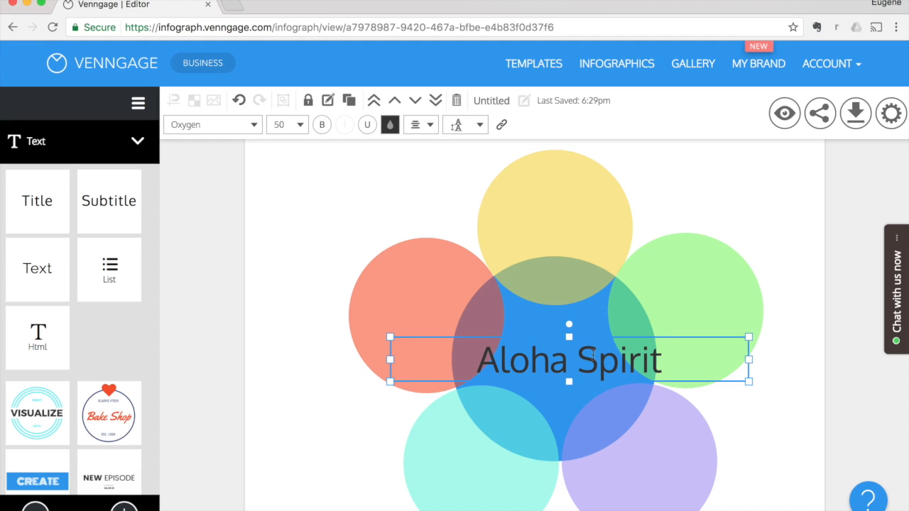
# Narrow the "Aloha Spirit" text box to fit its text and centre it over the blue circle
pyautogui.moveTo(750, 362); pyautogui.dragTo(604, 372)
pyautogui.moveTo(480, 338); pyautogui.dragTo(538, 333)
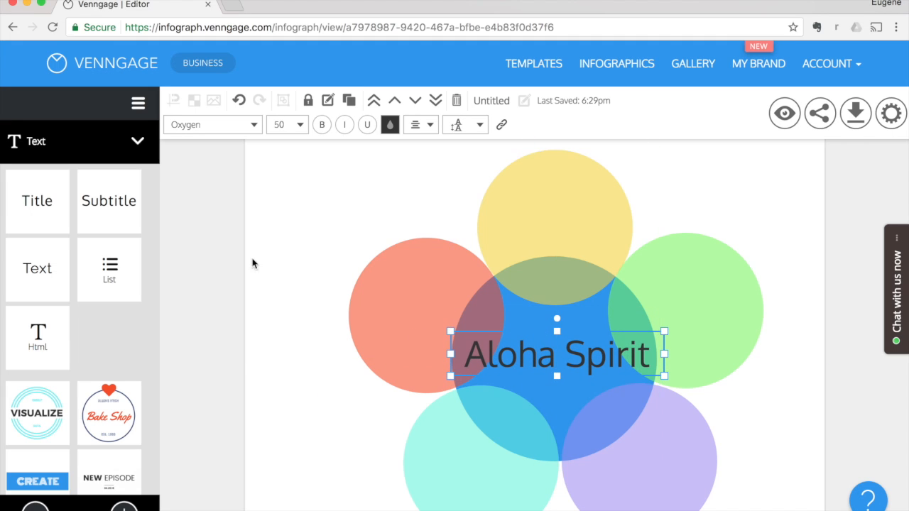
# Add a subtitle text box on the red circle and replace its placeholder text with "Kindness"
pyautogui.click(102, 206)
pyautogui.moveTo(564, 289); pyautogui.dragTo(452, 289)
pyautogui.tripleClick(419, 302)
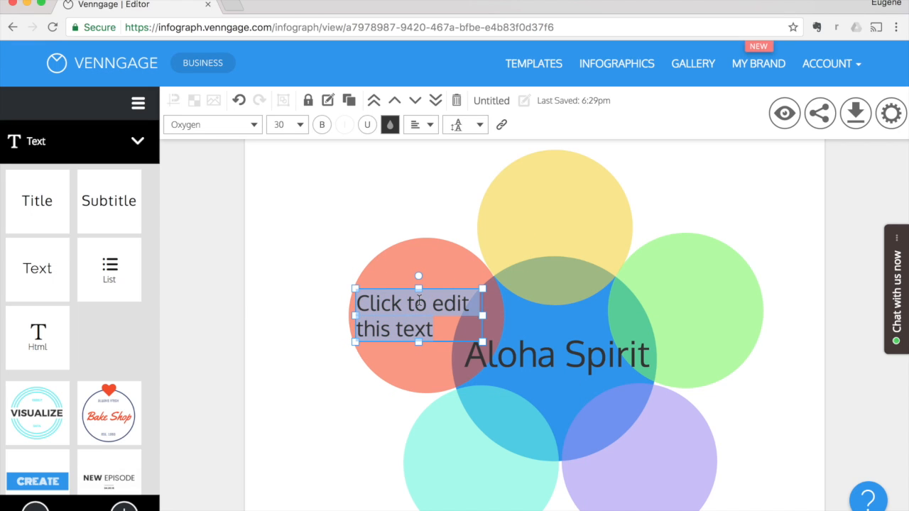
pyautogui.write('Kindess')
pyautogui.press('BackSpace')
pyautogui.press('BackSpace')
pyautogui.press('BackSpace')
pyautogui.write('ness')
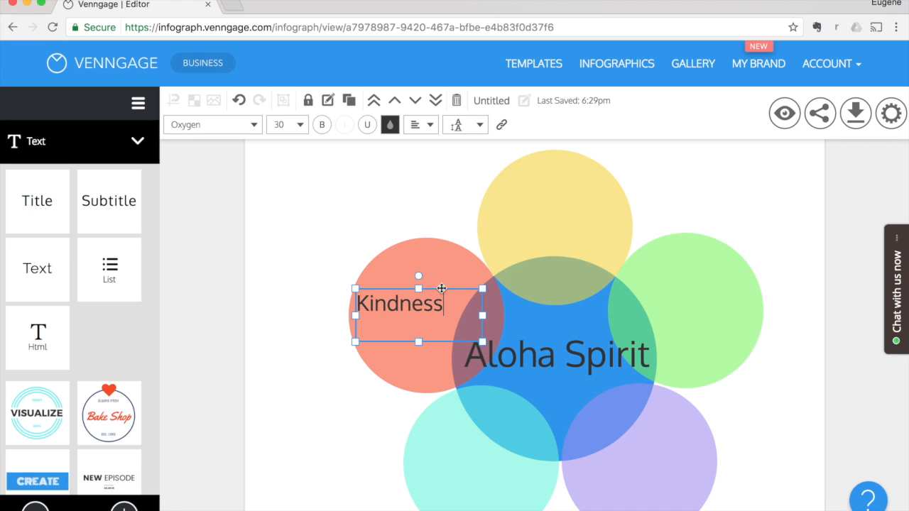
# Lower the "Kindness" label within the red circle and fine-tune the red circle's position beside the blue one
pyautogui.moveTo(448, 294); pyautogui.dragTo(422, 270)
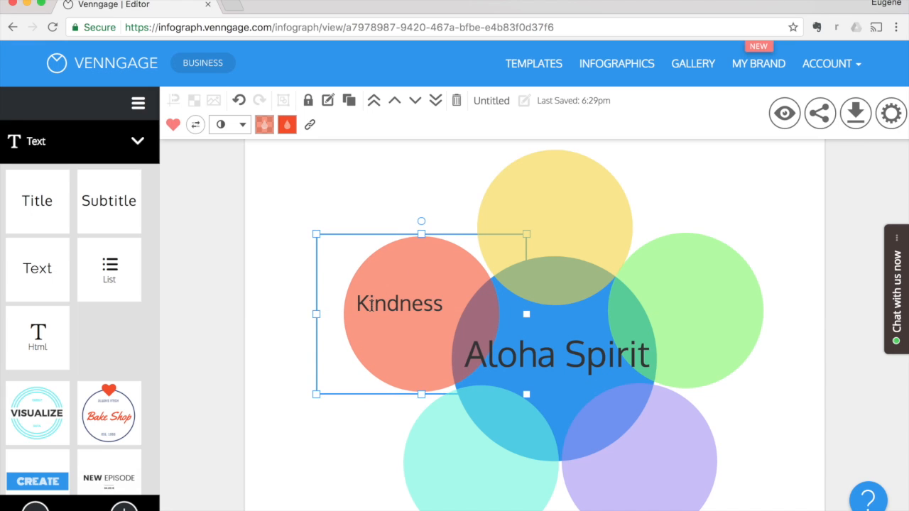
pyautogui.click(388, 288)
pyautogui.moveTo(396, 288); pyautogui.dragTo(400, 298)
pyautogui.click(437, 264)
pyautogui.moveTo(440, 264); pyautogui.dragTo(441, 264)
pyautogui.press('Right')
pyautogui.press('Down')
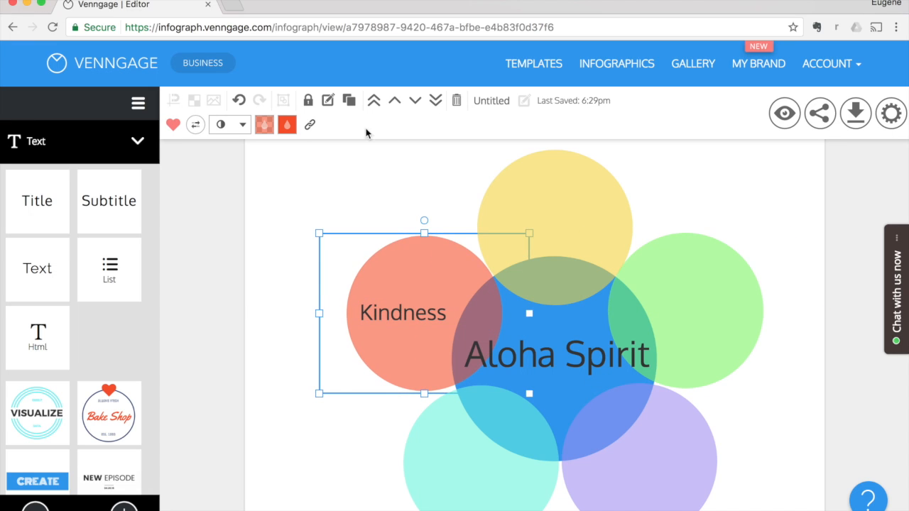
# Lock the red, yellow, green, blue, purple and turquoise circles in place
pyautogui.click(308, 103)
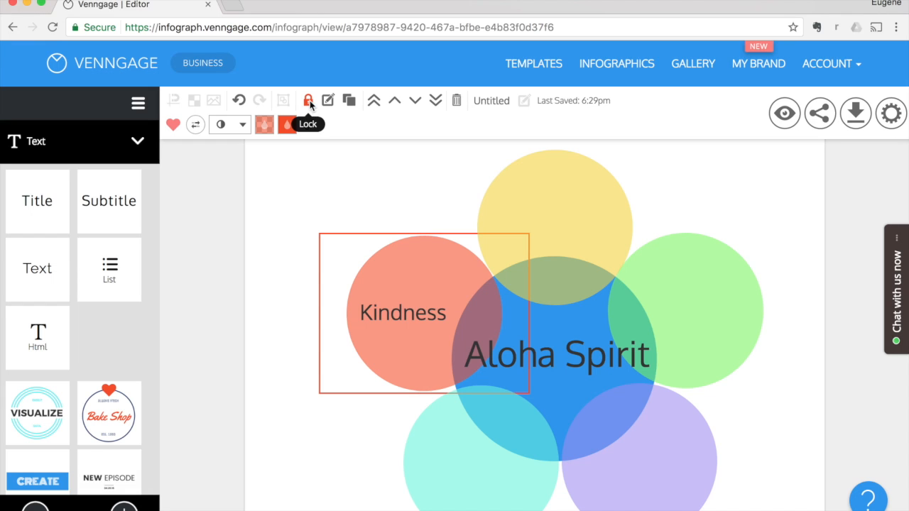
pyautogui.click(534, 183)
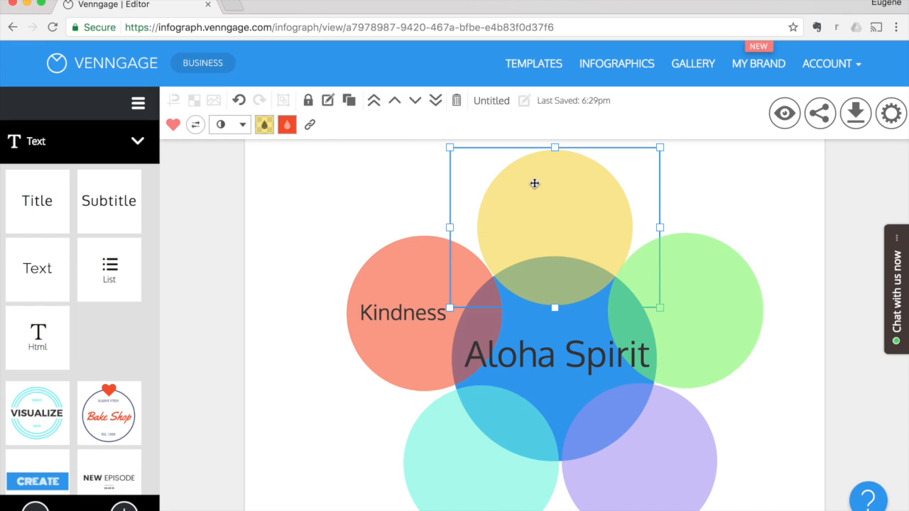
pyautogui.click(307, 101)
pyautogui.click(708, 312)
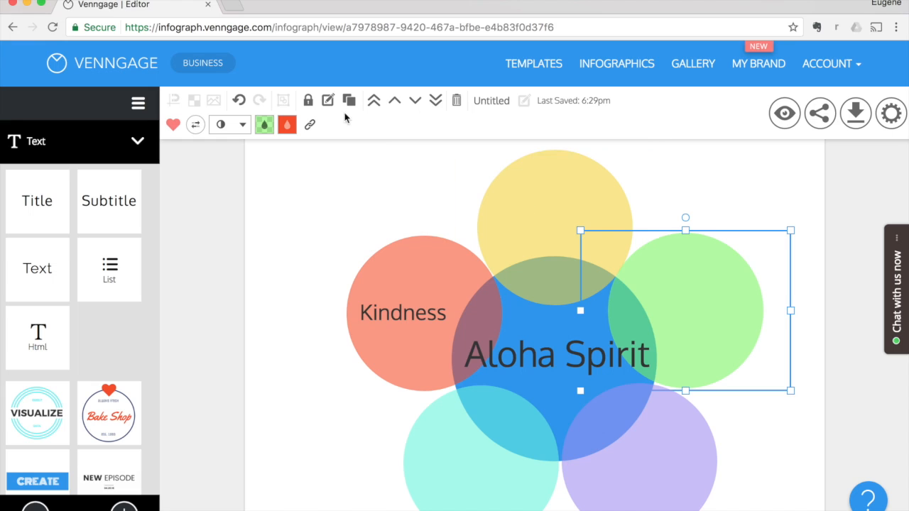
pyautogui.click(308, 100)
pyautogui.click(548, 315)
pyautogui.click(308, 101)
pyautogui.click(682, 460)
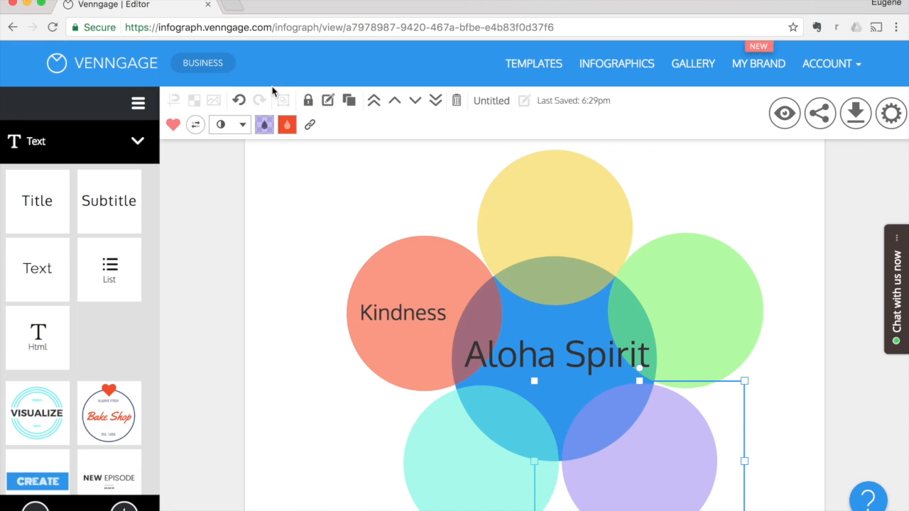
pyautogui.click(307, 100)
pyautogui.click(461, 438)
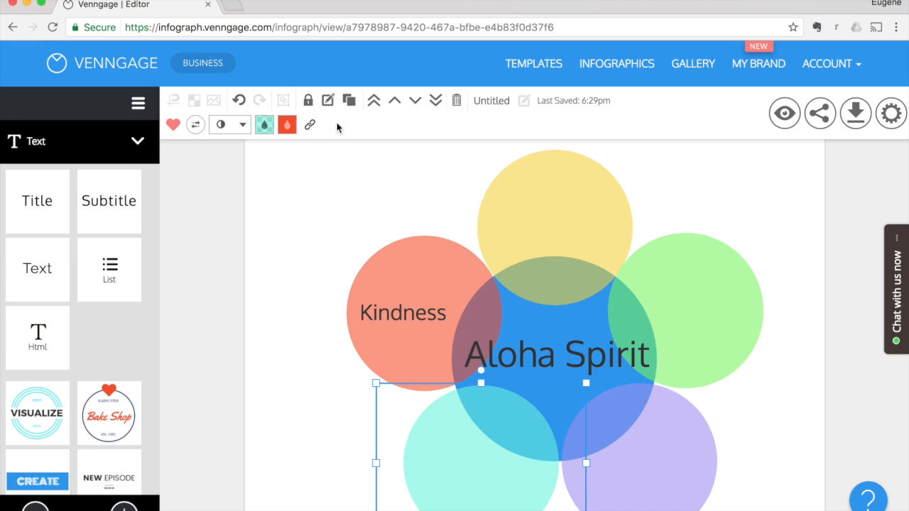
pyautogui.click(308, 101)
# Adjust the "Kindness" label's position and place a centre-aligned copy of it in the yellow circle
pyautogui.click(403, 314)
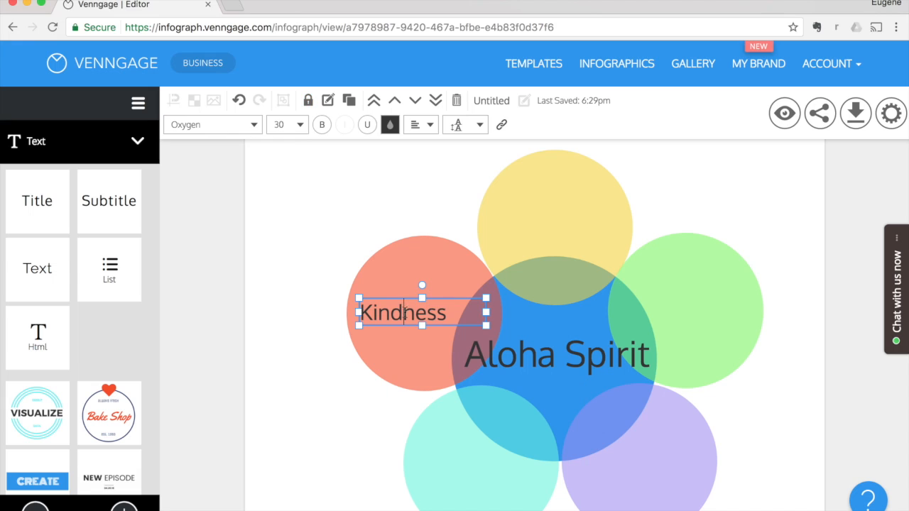
pyautogui.moveTo(447, 298); pyautogui.dragTo(453, 295)
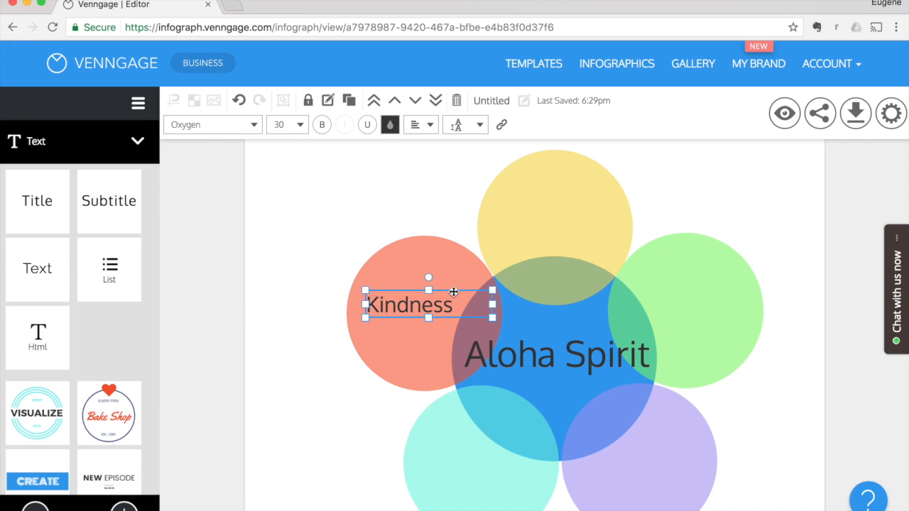
pyautogui.click(349, 100)
pyautogui.moveTo(461, 310); pyautogui.dragTo(587, 204)
pyautogui.click(424, 128)
pyautogui.click(419, 168)
# Replace the yellow circle's label text with "Harmonty" and centre the label in the circle
pyautogui.doubleClick(533, 215)
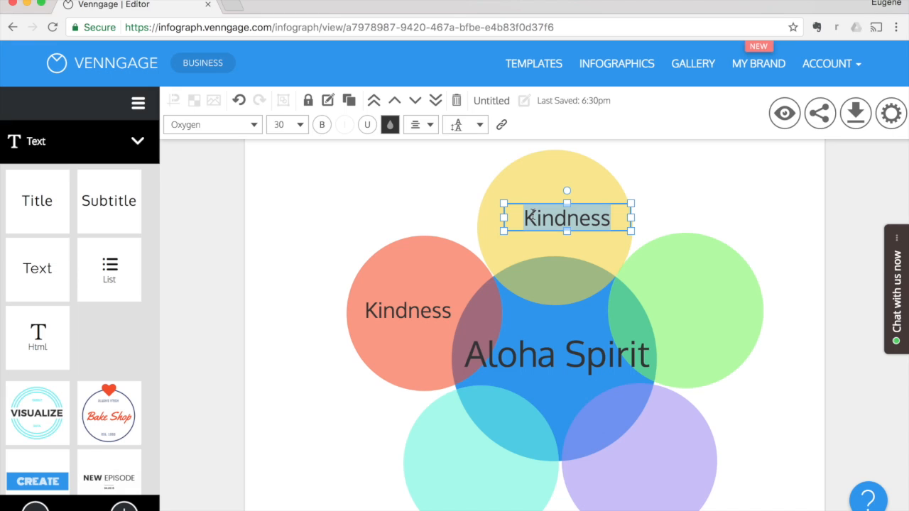
pyautogui.write('Harmonty')
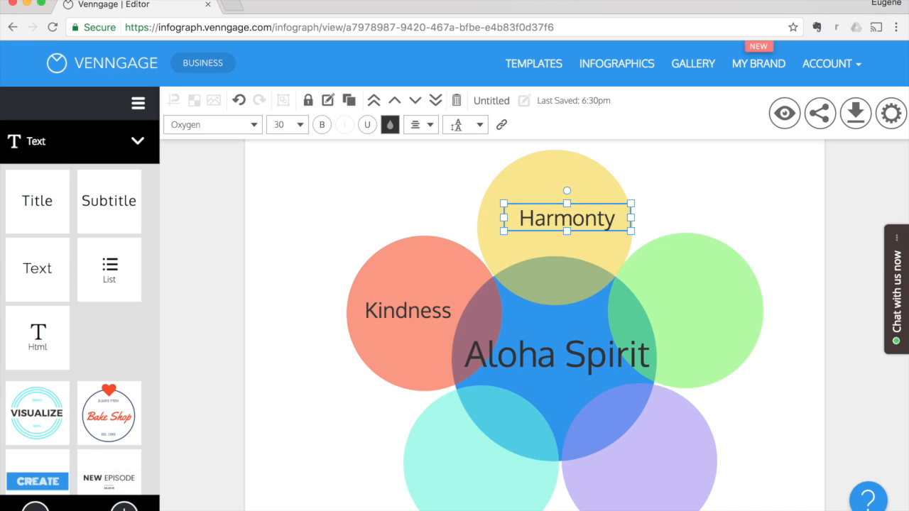
pyautogui.moveTo(583, 204); pyautogui.dragTo(573, 206)
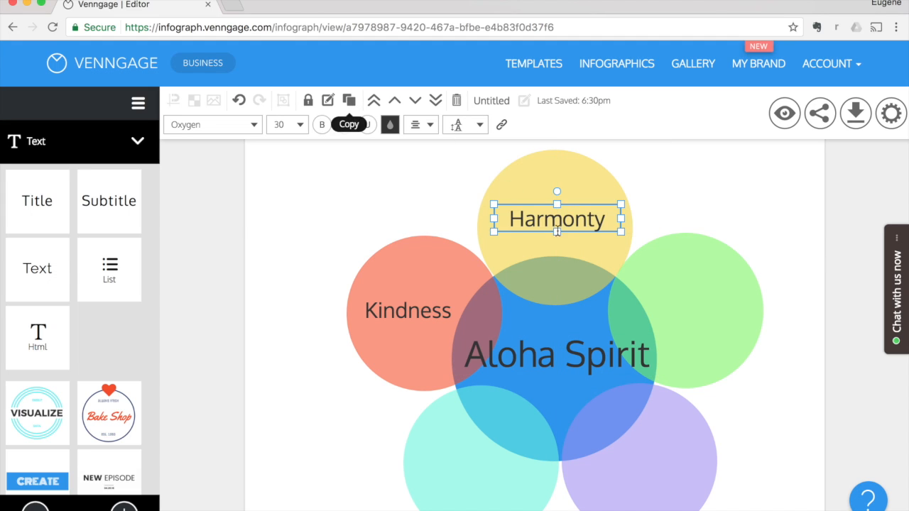
# Place a copy of the yellow circle's label in the green circle and correct the original's spelling to "Harmony"
pyautogui.click(349, 100)
pyautogui.moveTo(602, 219); pyautogui.dragTo(724, 292)
pyautogui.click(593, 221)
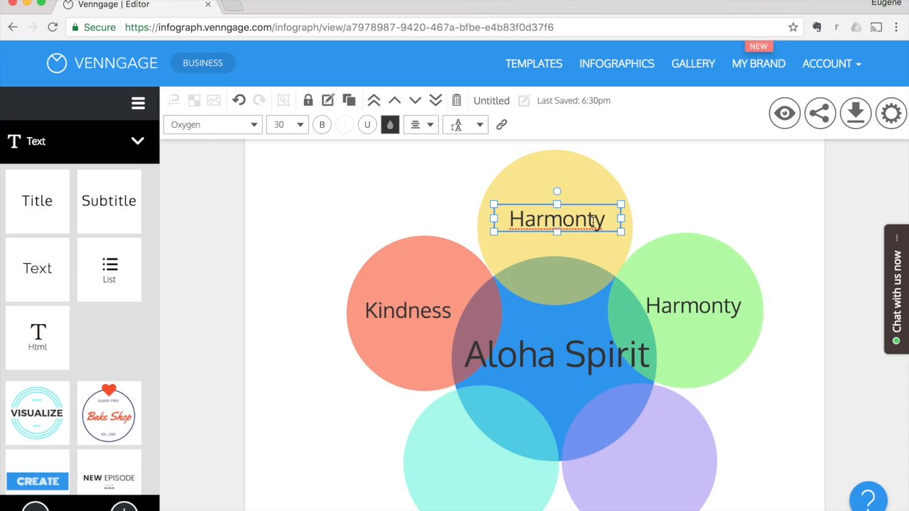
pyautogui.press('BackSpace')
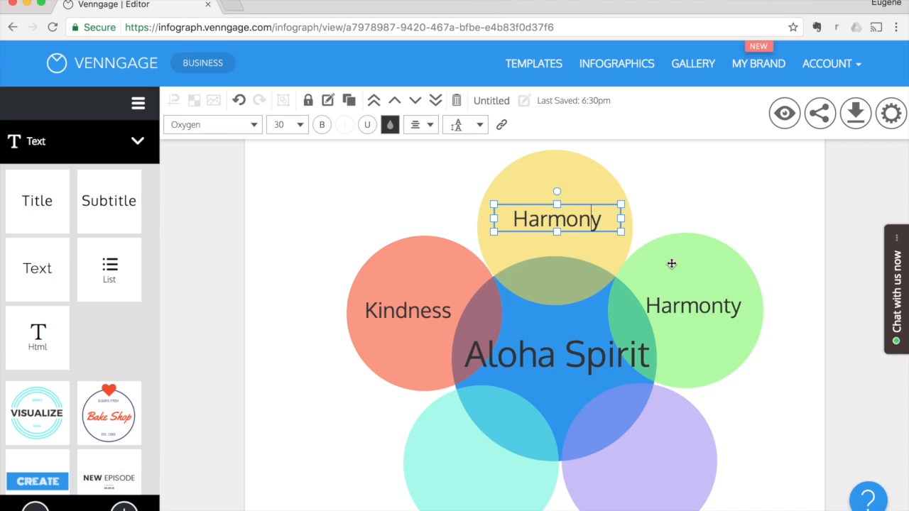
# Replace the green circle's label text with "Patience"
pyautogui.doubleClick(712, 305)
pyautogui.write('Patience')
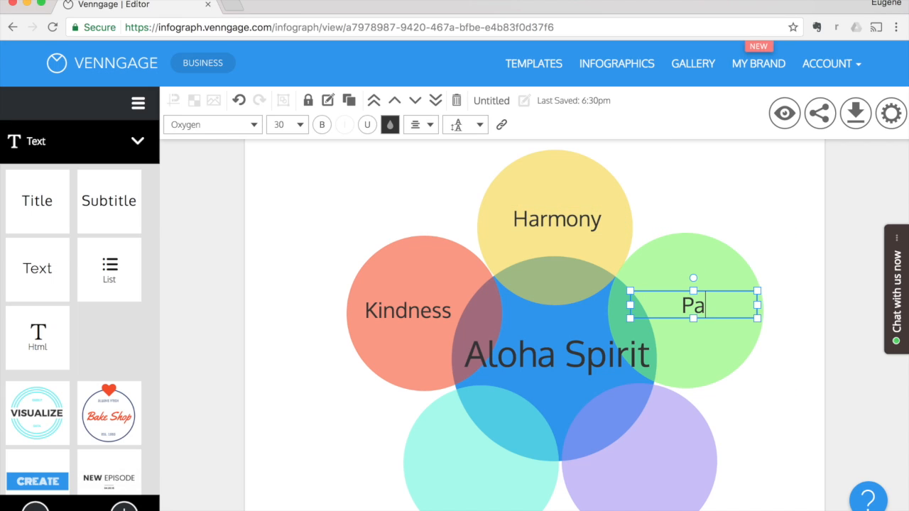
pyautogui.click(717, 319)
pyautogui.click(716, 312)
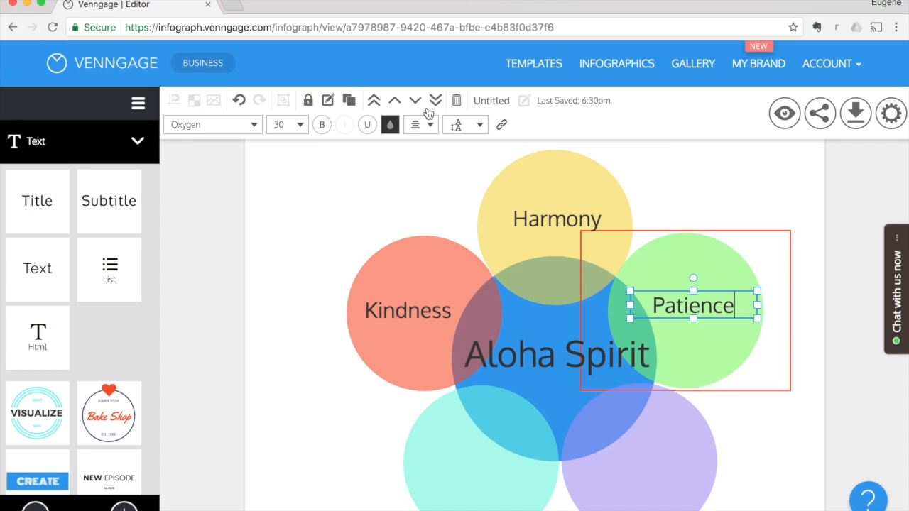
# Duplicate the "Patience" label into the purple circle and change the copy's text to "Humility"
pyautogui.click(349, 100)
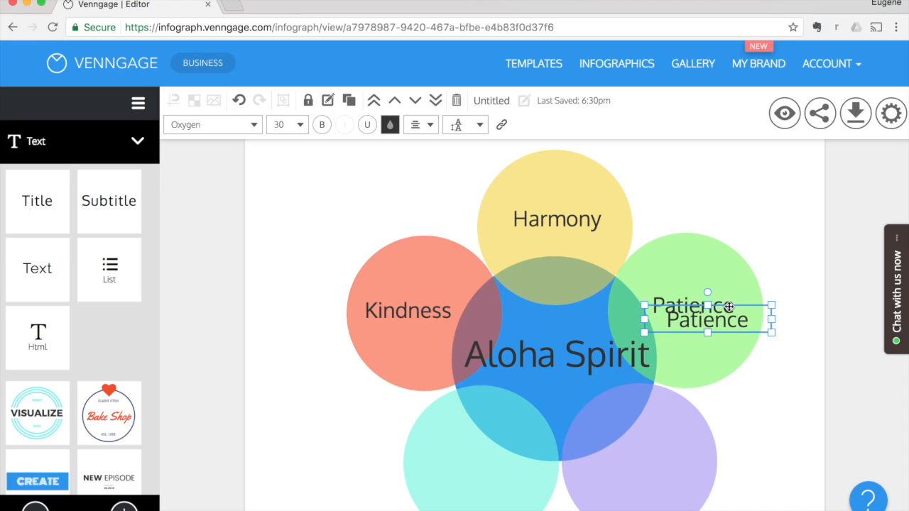
pyautogui.moveTo(728, 307); pyautogui.dragTo(671, 460)
pyautogui.doubleClick(664, 480)
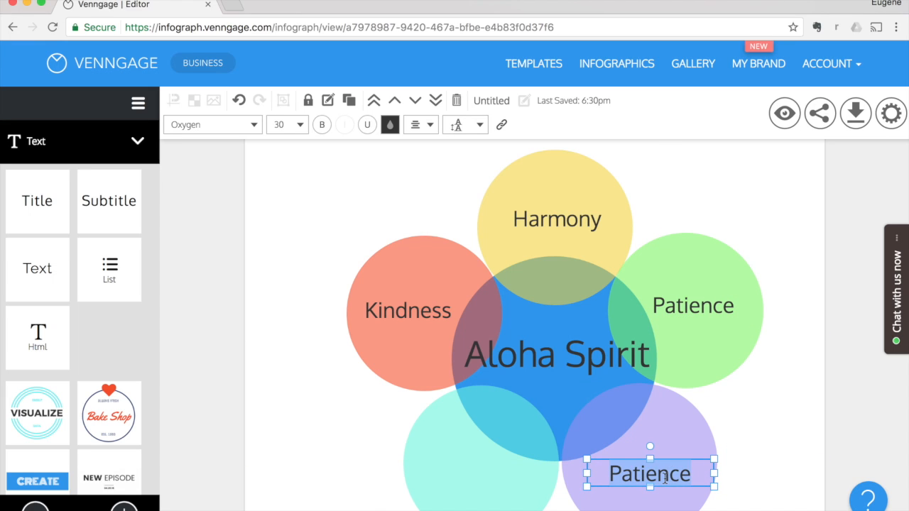
pyautogui.write('Humilty')
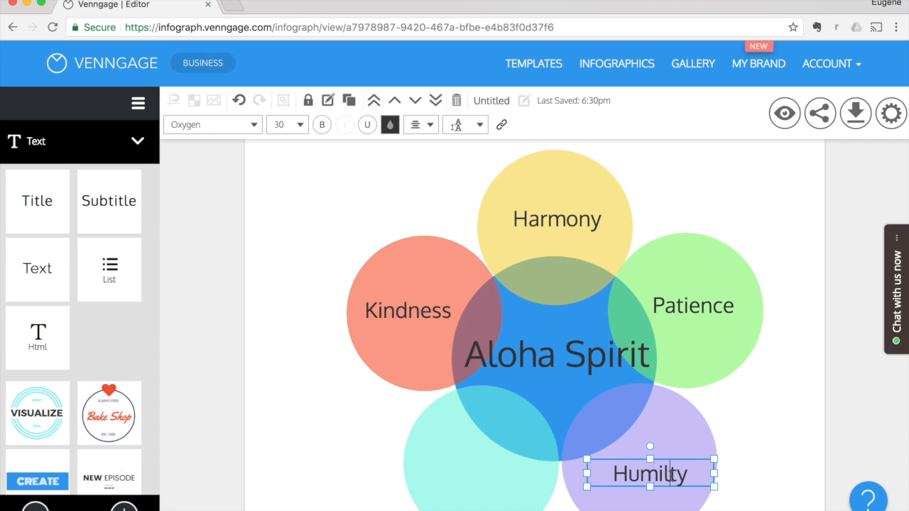
pyautogui.write('i')
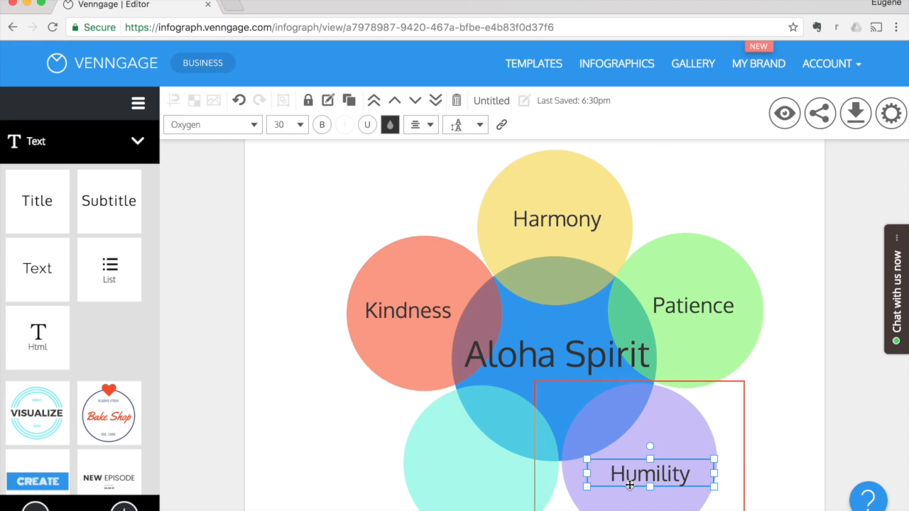
# Duplicate the purple circle's label into the turquoise circle and change the copy's text to "Positive Energy"
pyautogui.click(349, 106)
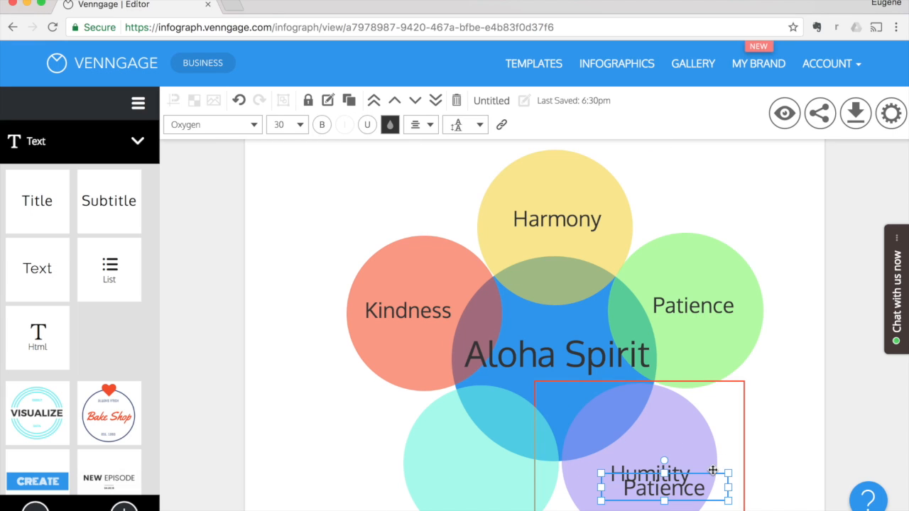
pyautogui.moveTo(707, 470); pyautogui.dragTo(512, 458)
pyautogui.doubleClick(500, 476)
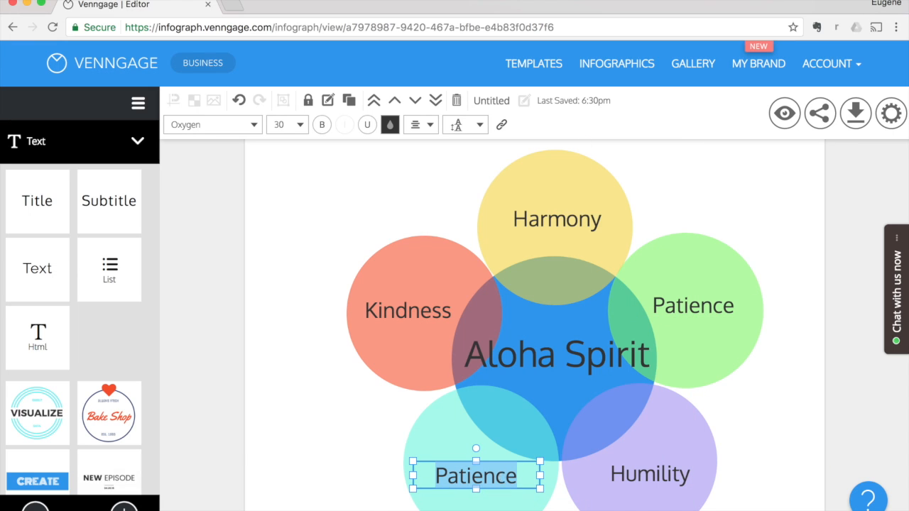
pyautogui.write('Positive Energy')
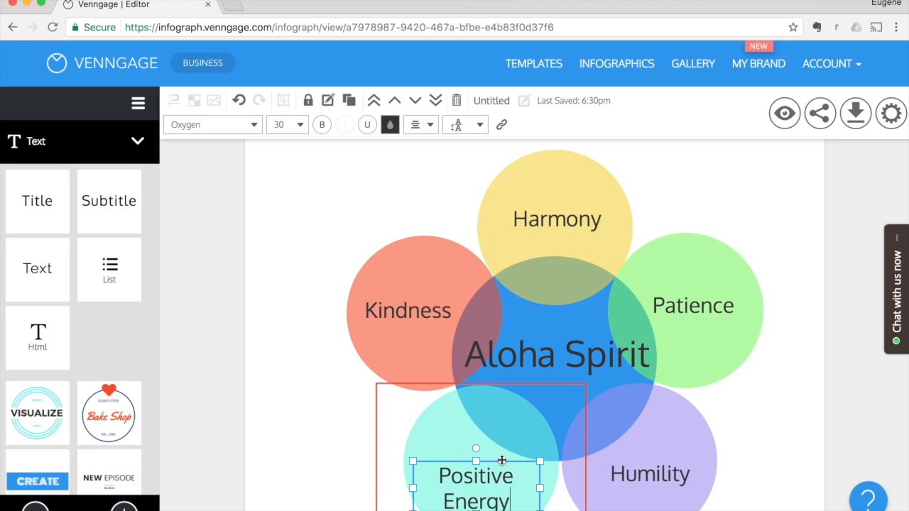
pyautogui.click(368, 161)
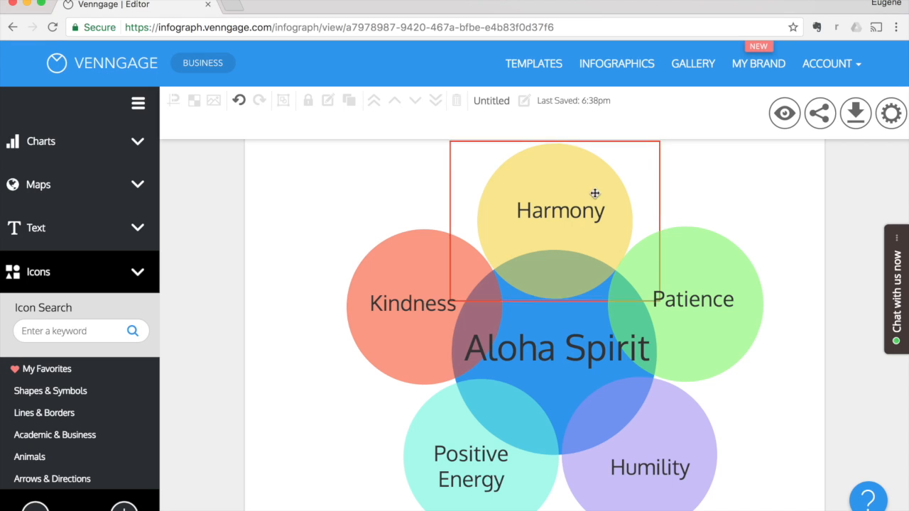
# Search the icons for "ying" and place a slightly reduced yin-yang icon above the "Harmony" label in the yellow circle
pyautogui.click(69, 332)
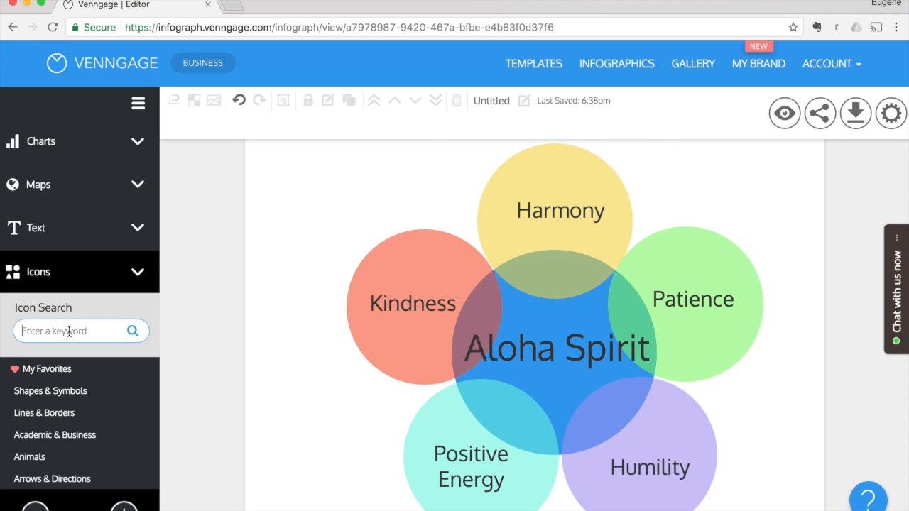
pyautogui.write('ying')
pyautogui.press('Return')
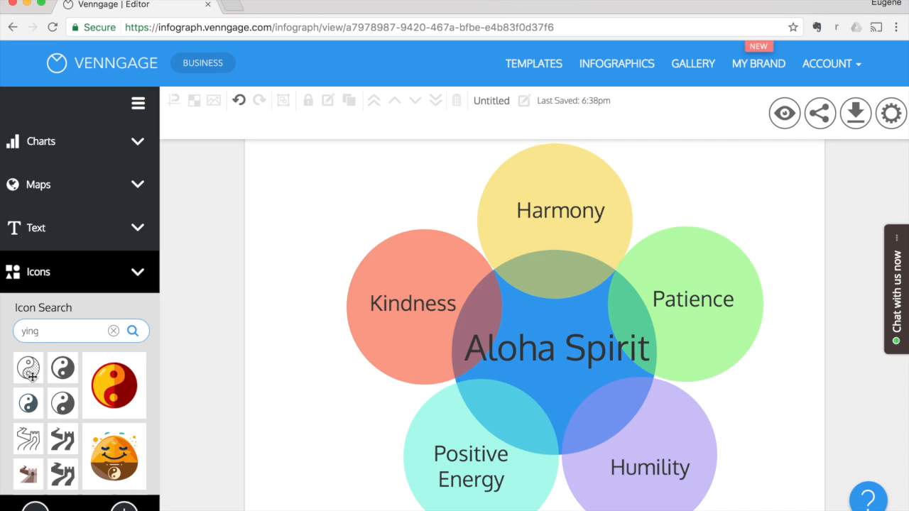
pyautogui.moveTo(59, 373); pyautogui.dragTo(591, 225)
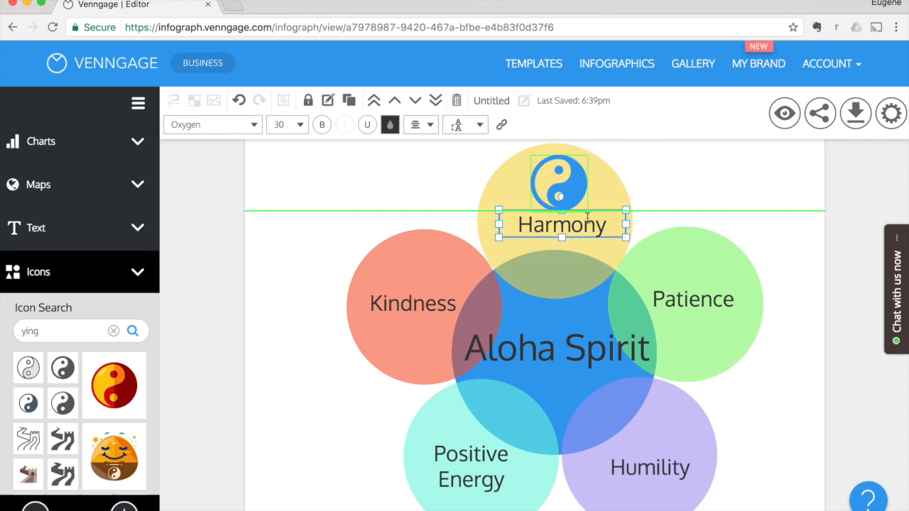
pyautogui.click(574, 187)
pyautogui.moveTo(590, 154); pyautogui.dragTo(571, 180)
# Recolour the yin-yang icon from blue to a light grey
pyautogui.click(264, 124)
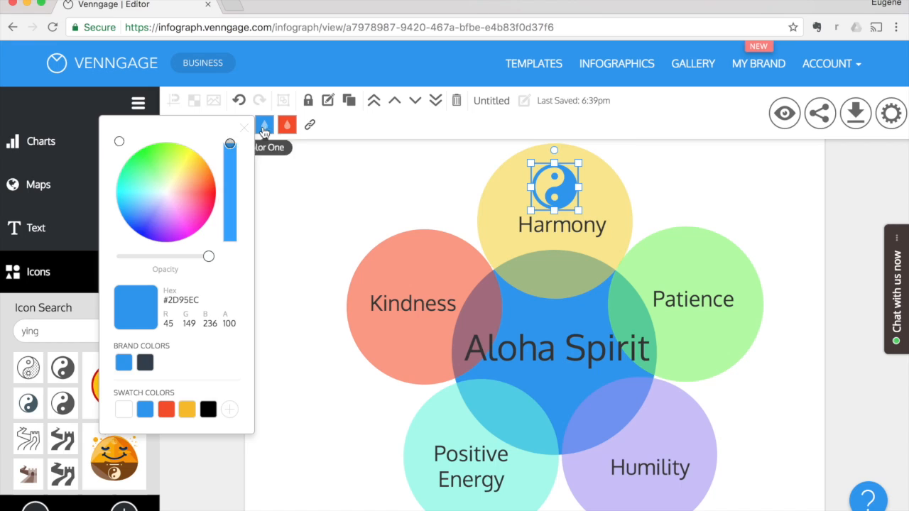
pyautogui.click(124, 409)
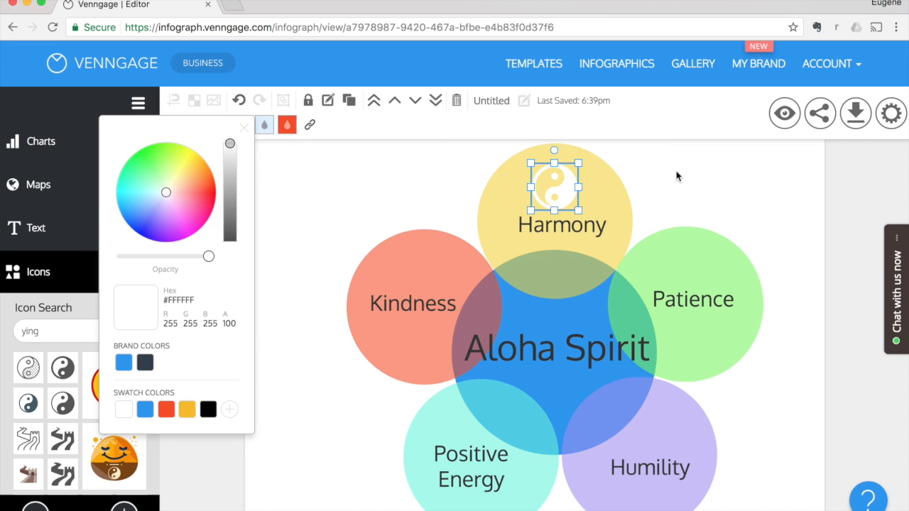
pyautogui.click(230, 170)
pyautogui.click(663, 186)
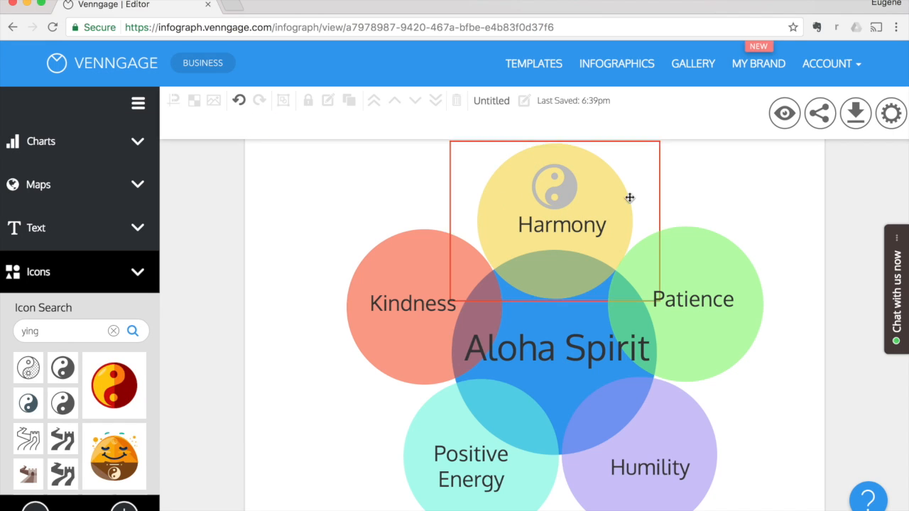